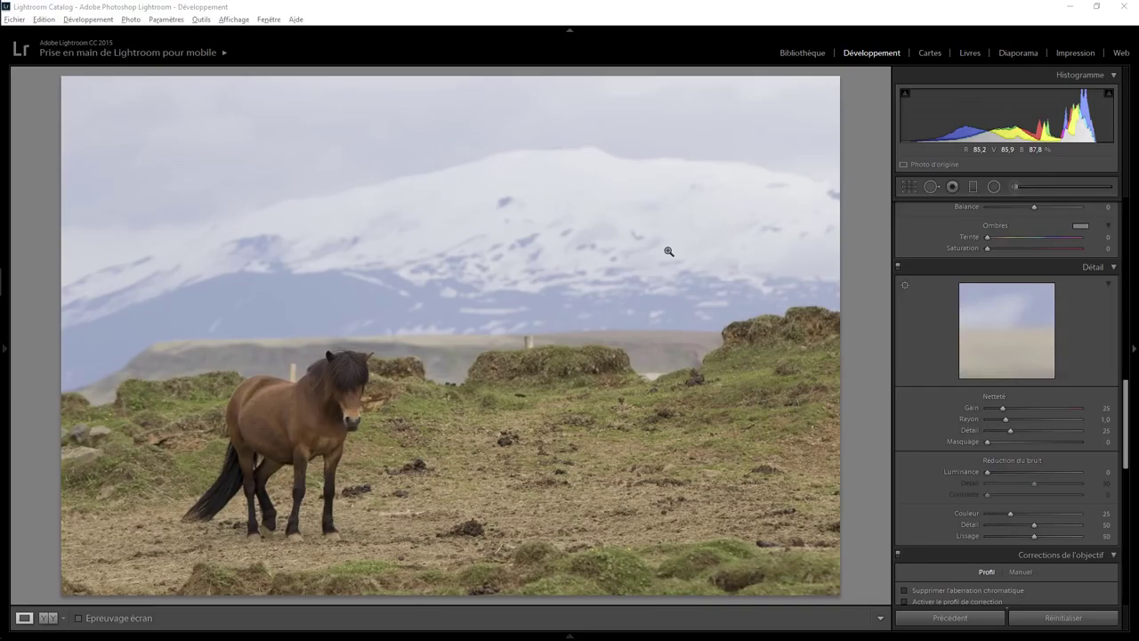
# - Inspect the ground debris and hill gap at 1:1, then activate Spot Removal in Heal mode
pyautogui.click(658, 397)
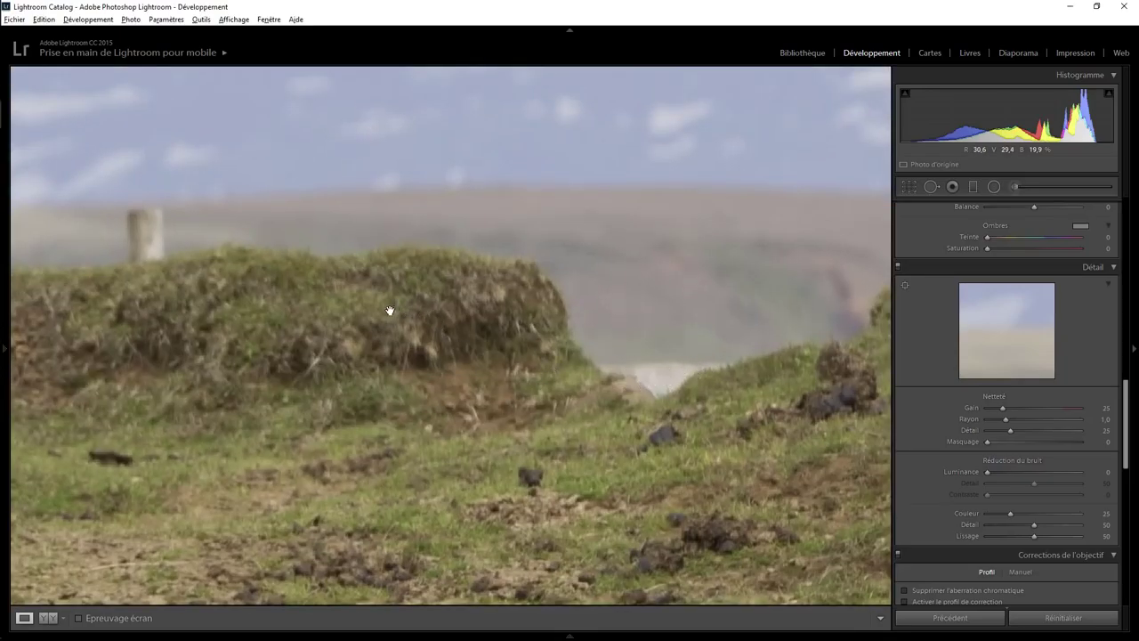
pyautogui.click(151, 241)
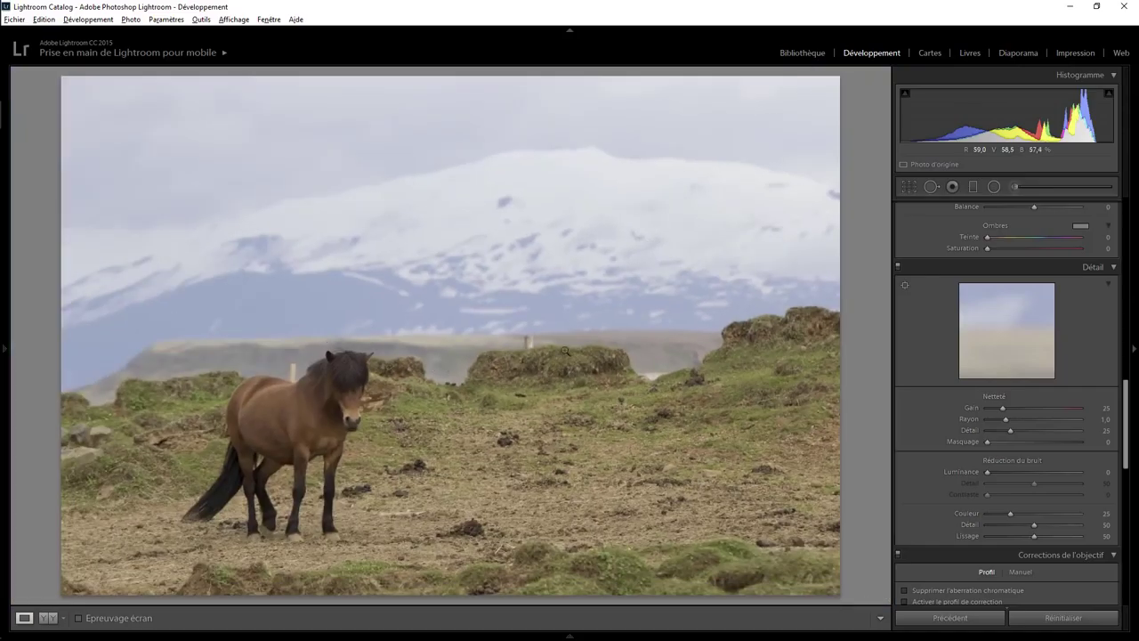
pyautogui.click(447, 377)
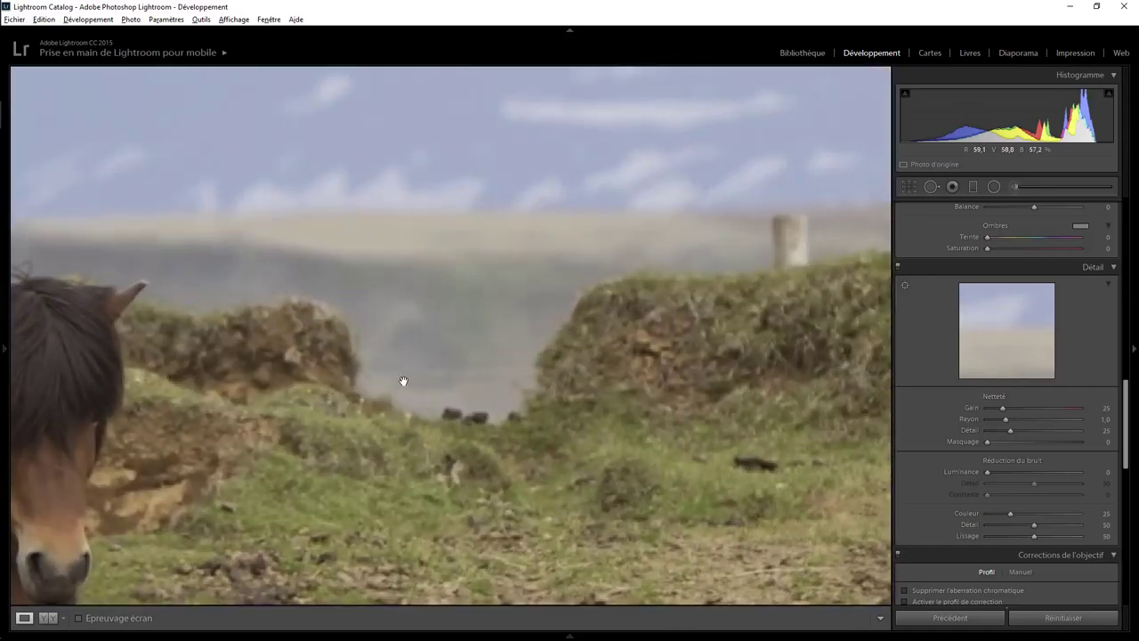
pyautogui.moveTo(259, 344); pyautogui.dragTo(633, 352)
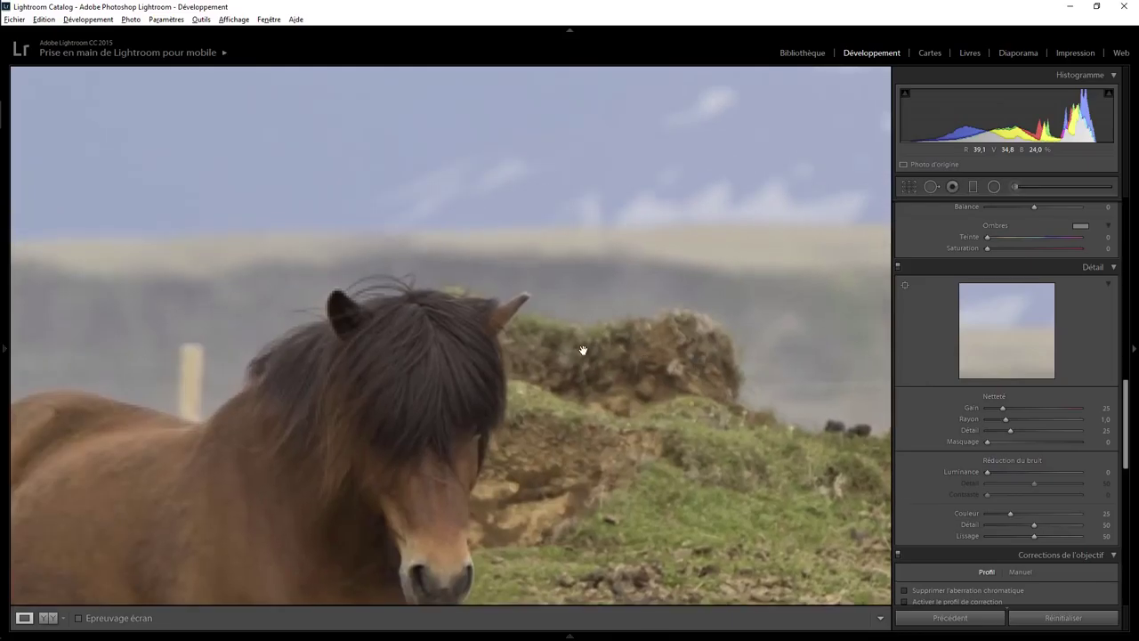
pyautogui.click(621, 387)
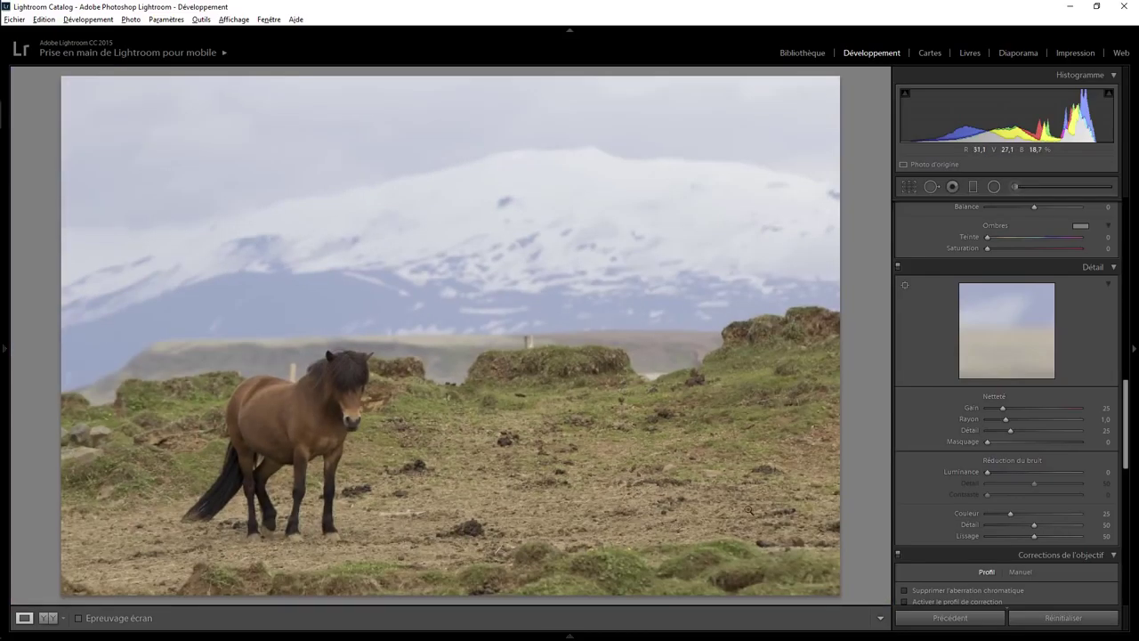
pyautogui.click(465, 529)
pyautogui.click(578, 432)
pyautogui.click(931, 187)
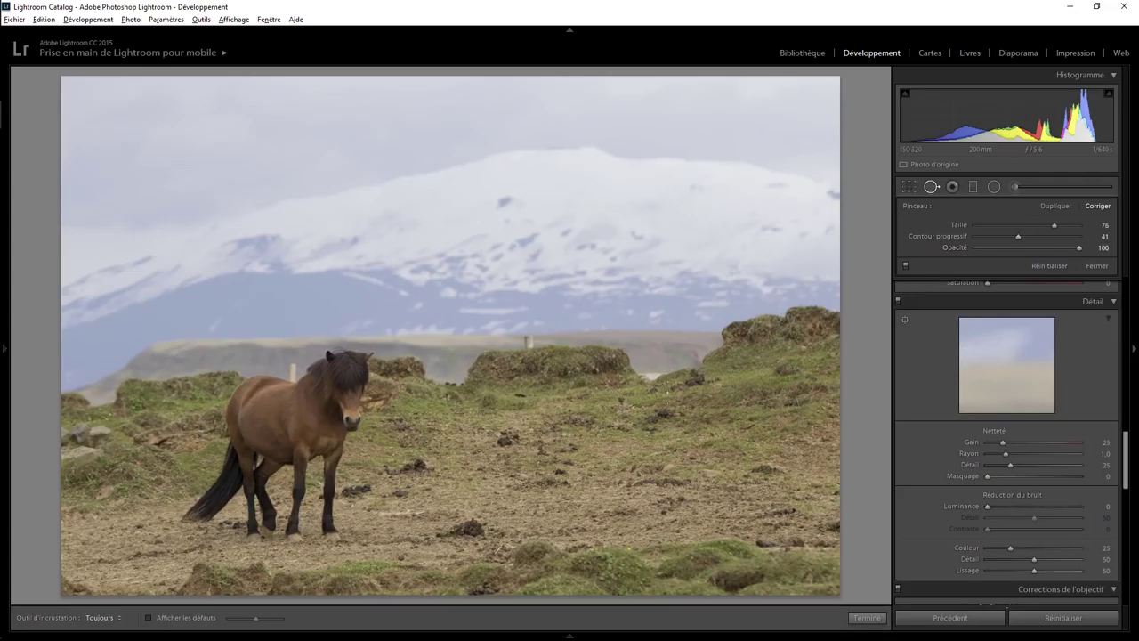
# - Enlarge the heal brush to 77 and heal the mid-field debris patch from clean ground
pyautogui.press(']')
pyautogui.moveTo(504, 439); pyautogui.dragTo(612, 440)
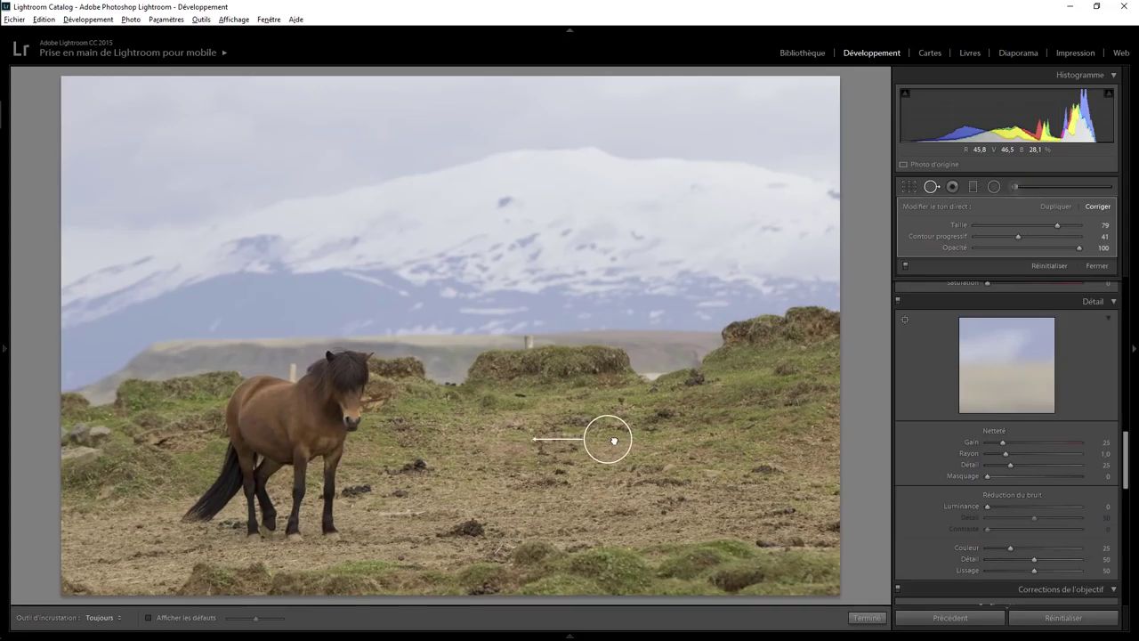
pyautogui.moveTo(612, 440); pyautogui.dragTo(605, 576)
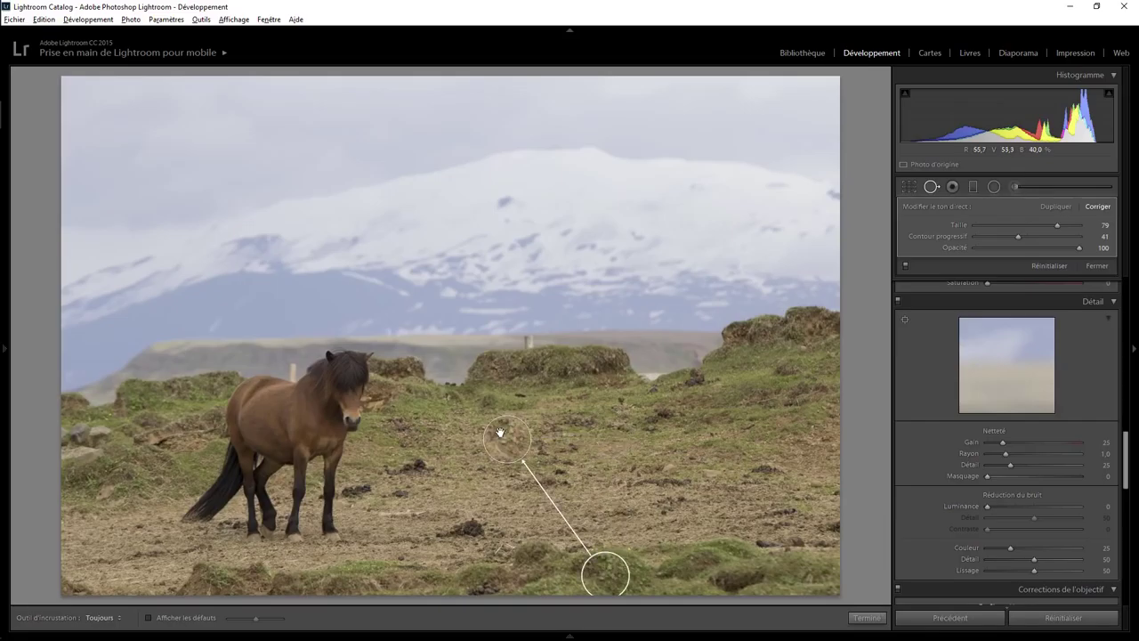
pyautogui.moveTo(605, 575)
pyautogui.mouseDown()
pyautogui.moveTo(657, 341)
pyautogui.moveTo(612, 454)
pyautogui.mouseUp()
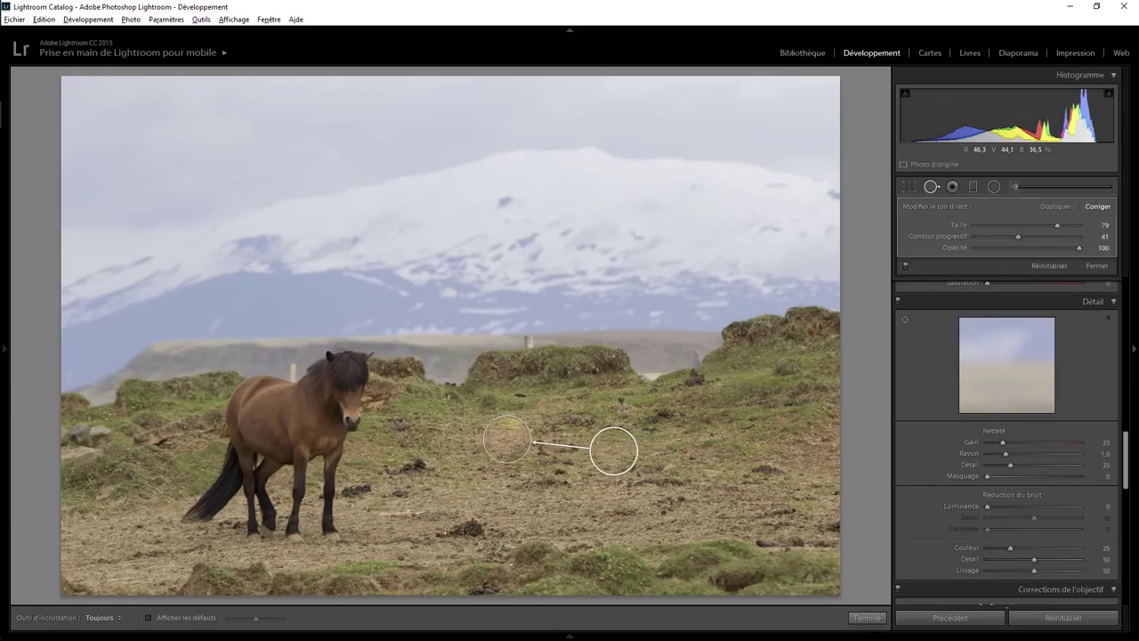
# - Heal more debris clumps near the horse and its front legs, sourcing cleaner ground
pyautogui.moveTo(460, 533); pyautogui.dragTo(466, 528)
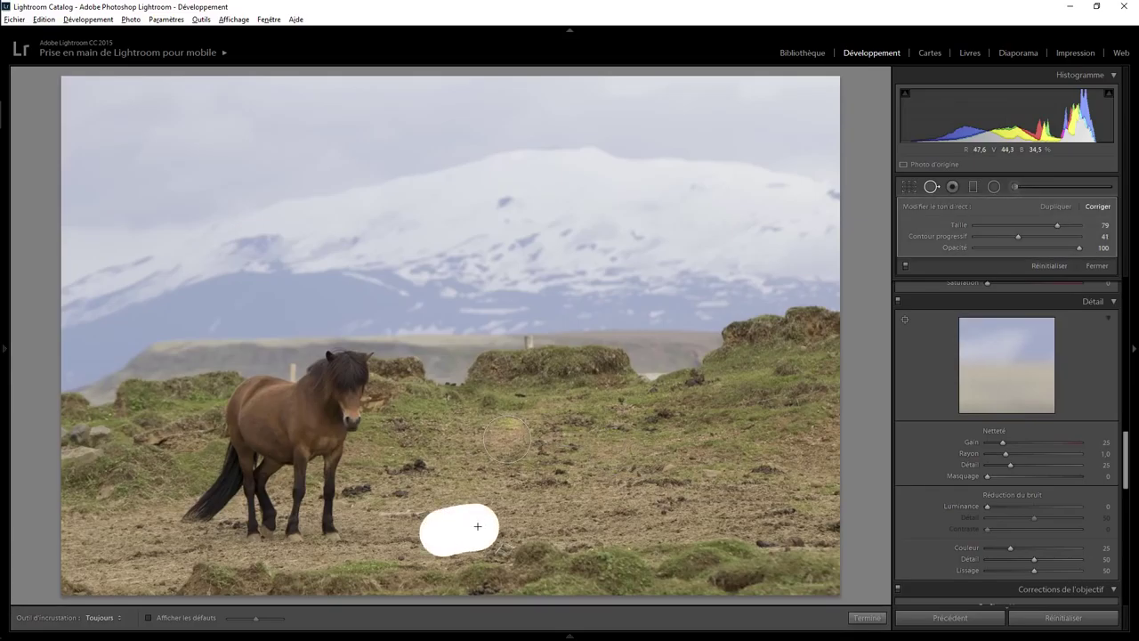
pyautogui.moveTo(361, 564)
pyautogui.mouseDown()
pyautogui.moveTo(635, 520)
pyautogui.moveTo(140, 544)
pyautogui.mouseUp()
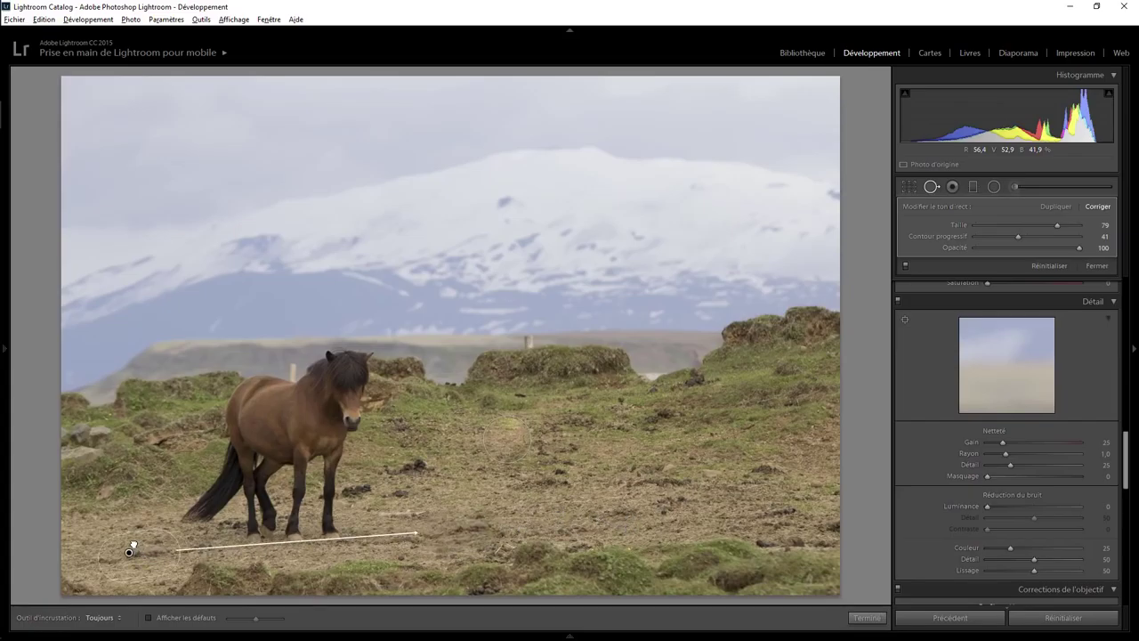
pyautogui.moveTo(378, 526); pyautogui.dragTo(543, 507)
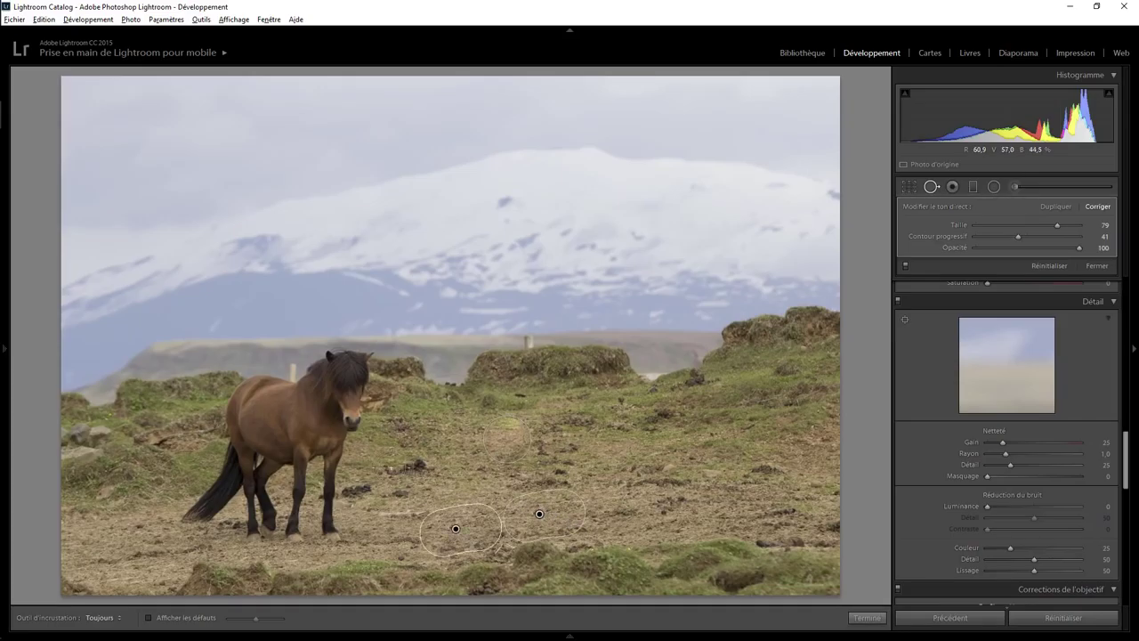
pyautogui.moveTo(390, 466); pyautogui.dragTo(427, 466)
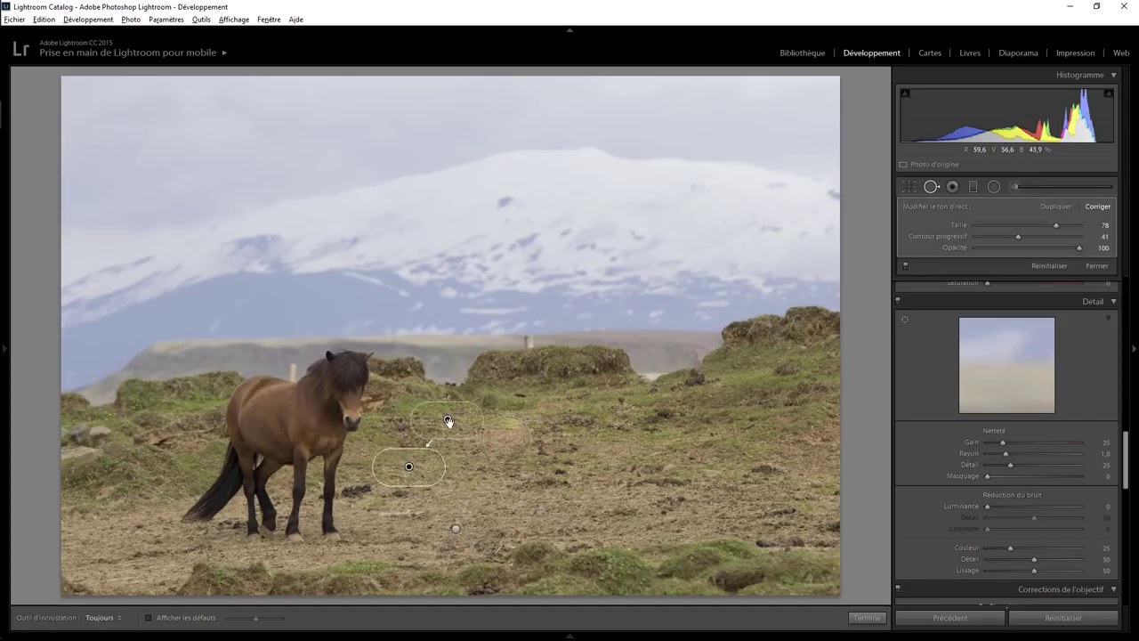
pyautogui.press('Delete')
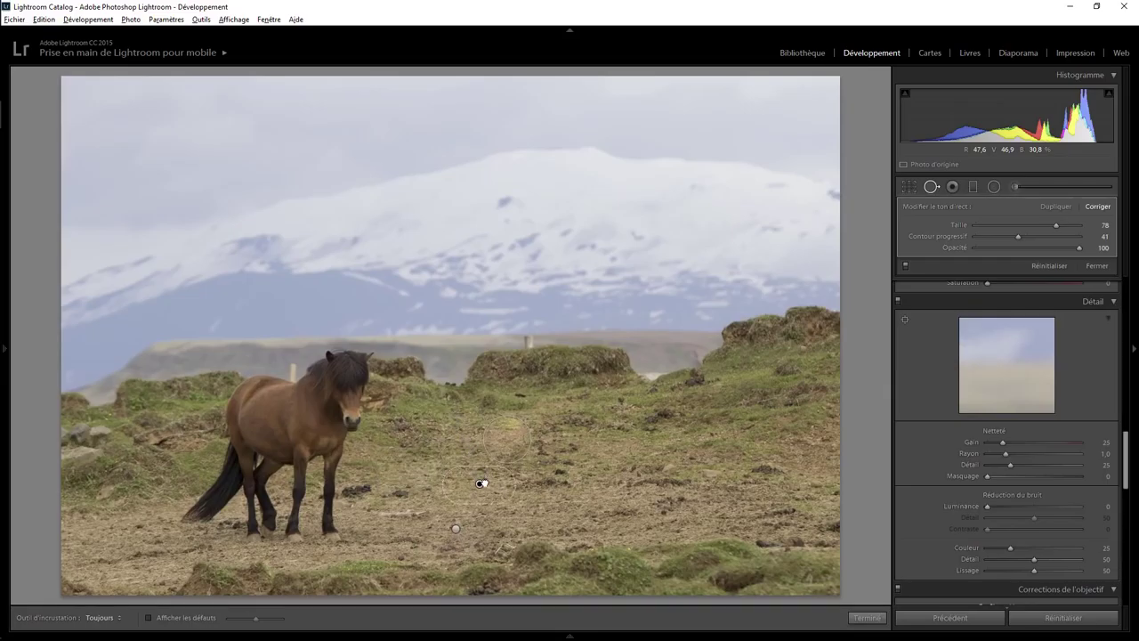
pyautogui.hotkey('ctrl', 'z')
pyautogui.click(359, 489)
# - Heal the debris right of centre and a dark right-side clump from matching ground
pyautogui.moveTo(429, 494)
pyautogui.mouseDown()
pyautogui.moveTo(467, 500)
pyautogui.moveTo(490, 406)
pyautogui.moveTo(467, 501)
pyautogui.mouseUp()
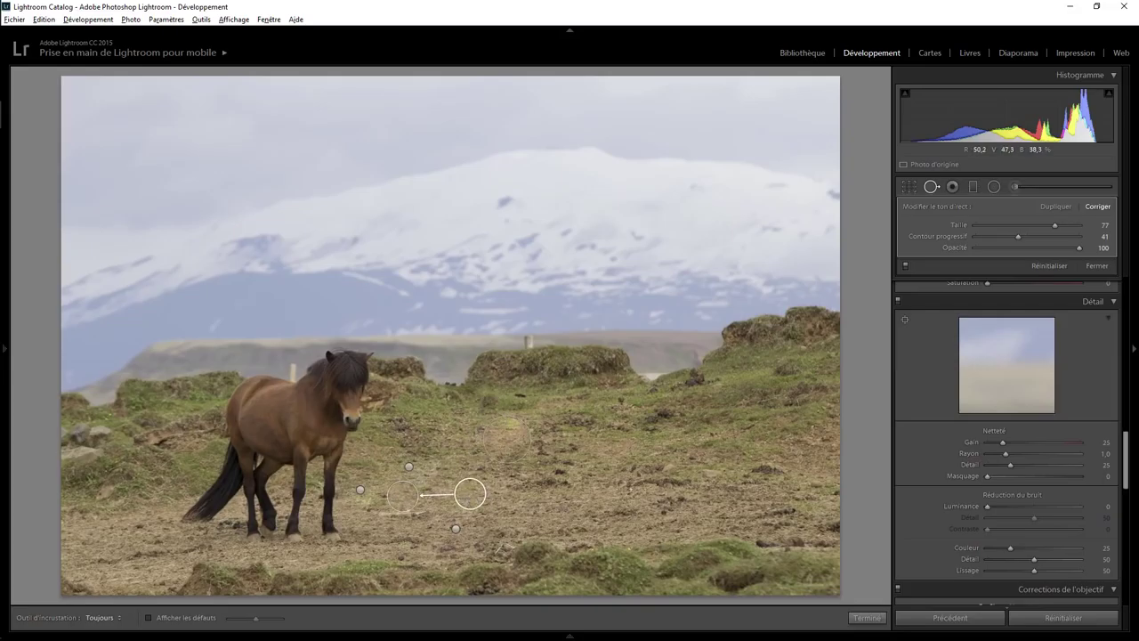
pyautogui.moveTo(612, 488); pyautogui.dragTo(699, 479)
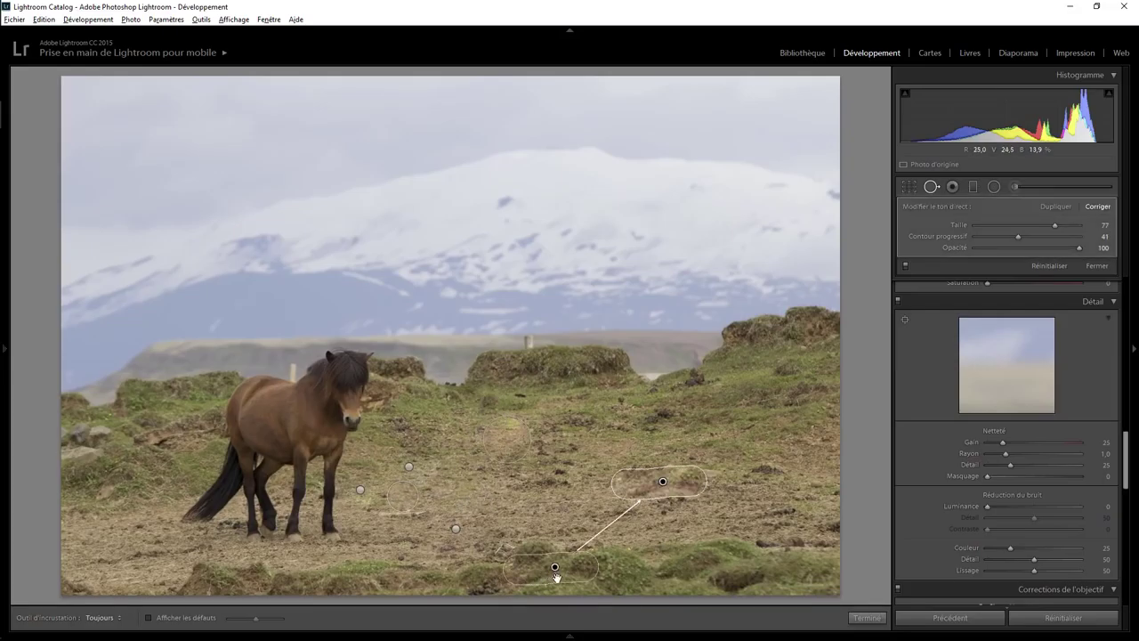
pyautogui.moveTo(561, 539)
pyautogui.mouseDown()
pyautogui.moveTo(551, 507)
pyautogui.moveTo(574, 485)
pyautogui.moveTo(552, 485)
pyautogui.mouseUp()
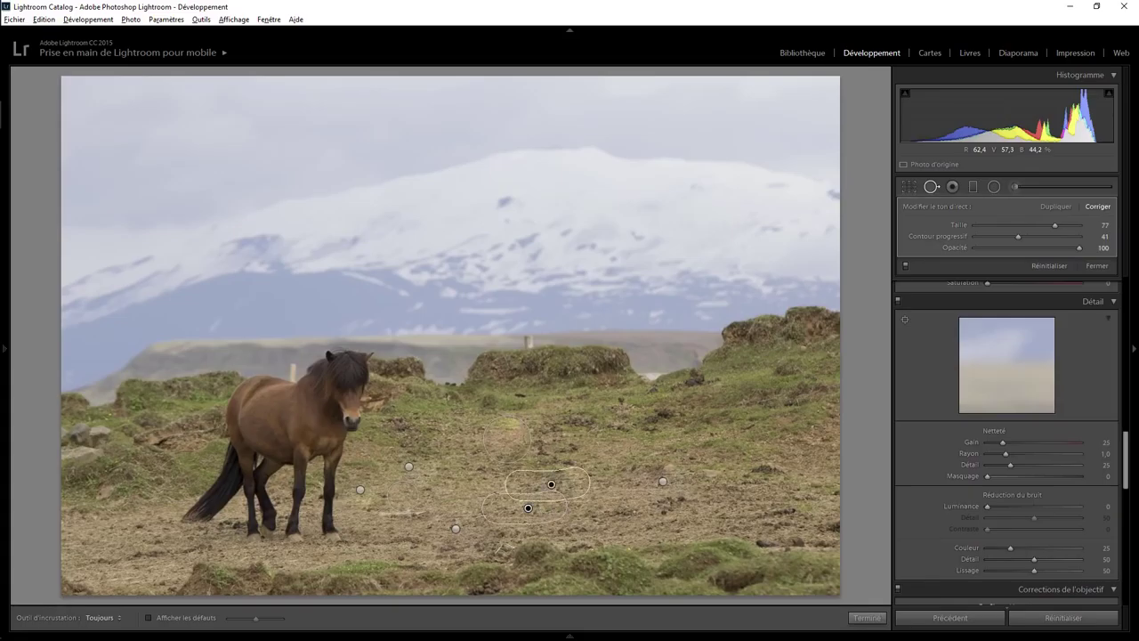
pyautogui.click(767, 467)
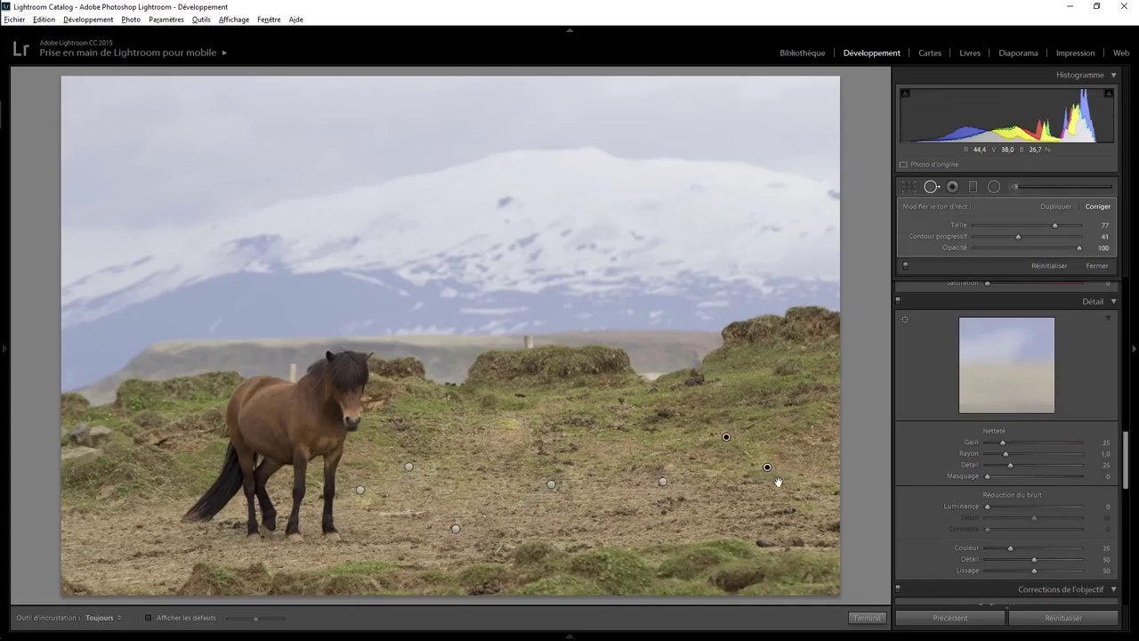
pyautogui.moveTo(722, 443)
pyautogui.mouseDown()
pyautogui.moveTo(806, 458)
pyautogui.moveTo(725, 449)
pyautogui.mouseUp()
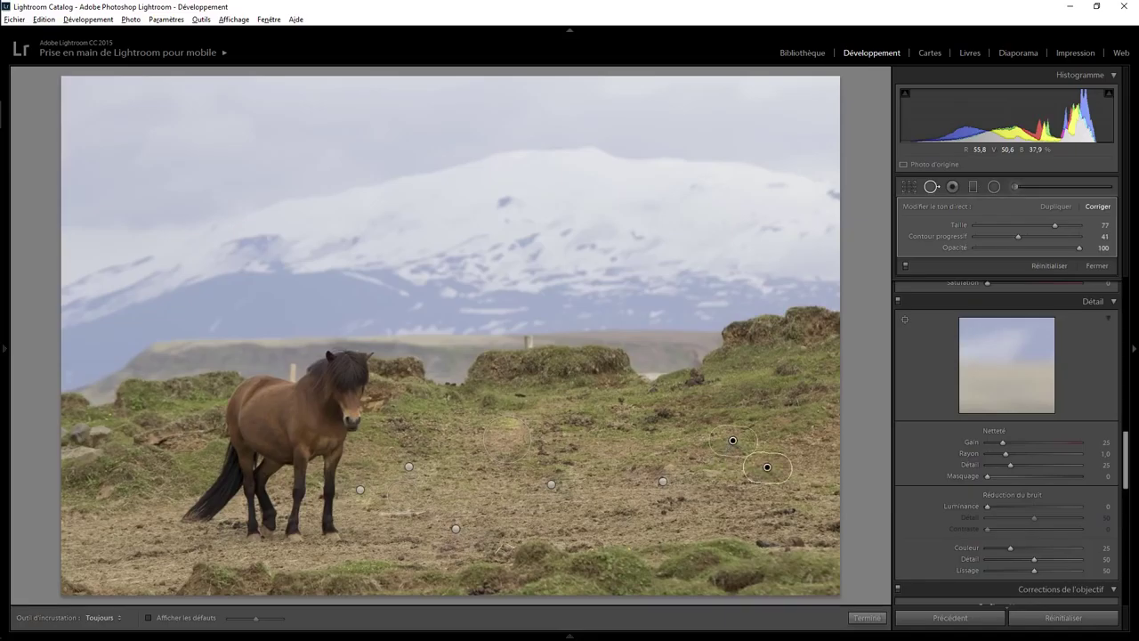
# - Heal the elongated patch and small clumps on the lower right, sourcing ground further left
pyautogui.moveTo(790, 512); pyautogui.dragTo(712, 517)
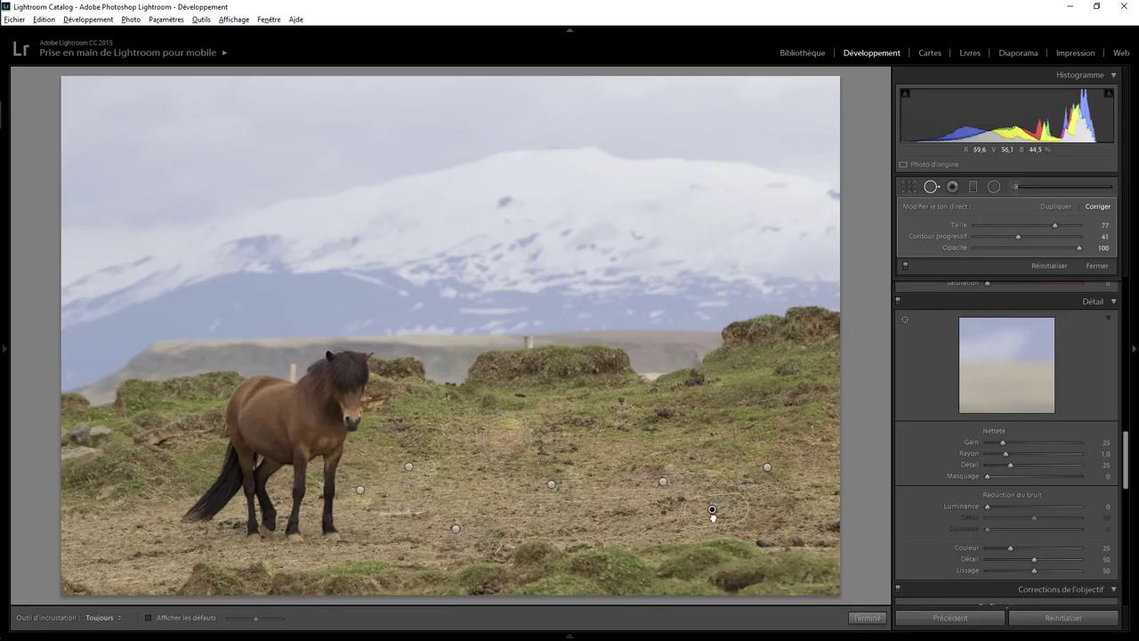
pyautogui.click(833, 524)
pyautogui.moveTo(791, 491); pyautogui.dragTo(706, 515)
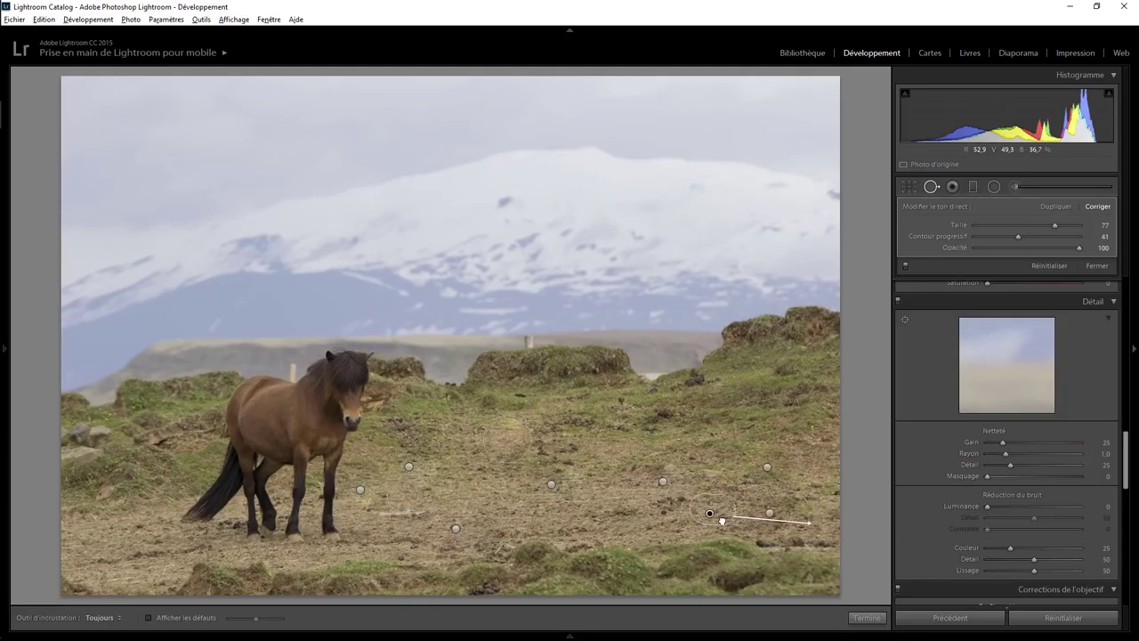
pyautogui.moveTo(692, 501); pyautogui.dragTo(635, 507)
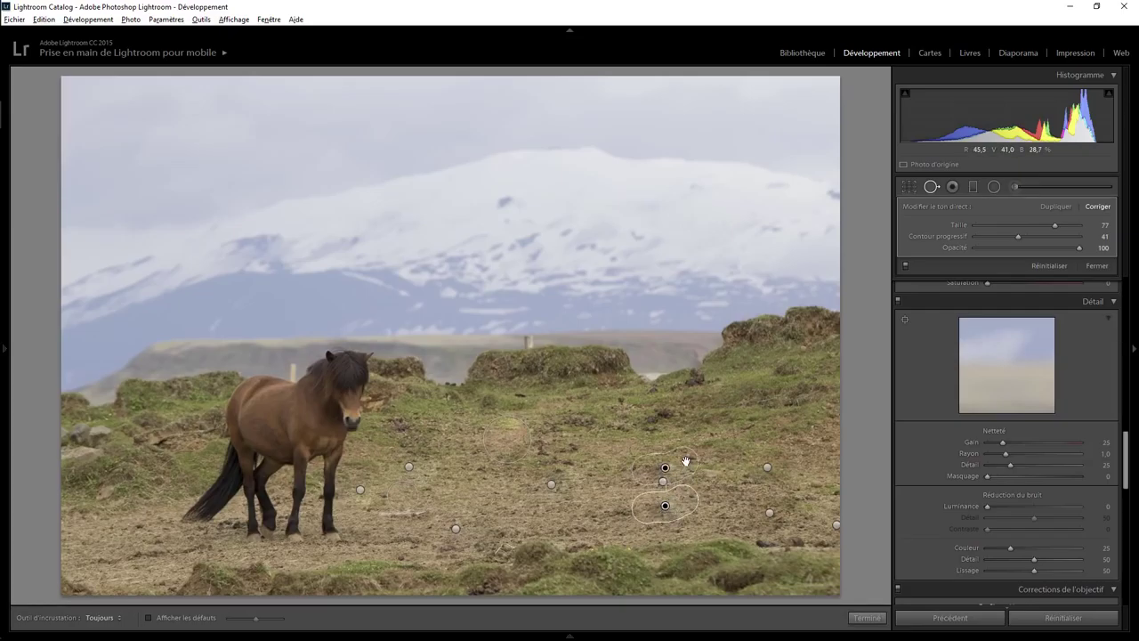
pyautogui.moveTo(667, 507)
pyautogui.mouseDown()
pyautogui.moveTo(574, 516)
pyautogui.moveTo(581, 505)
pyautogui.mouseUp()
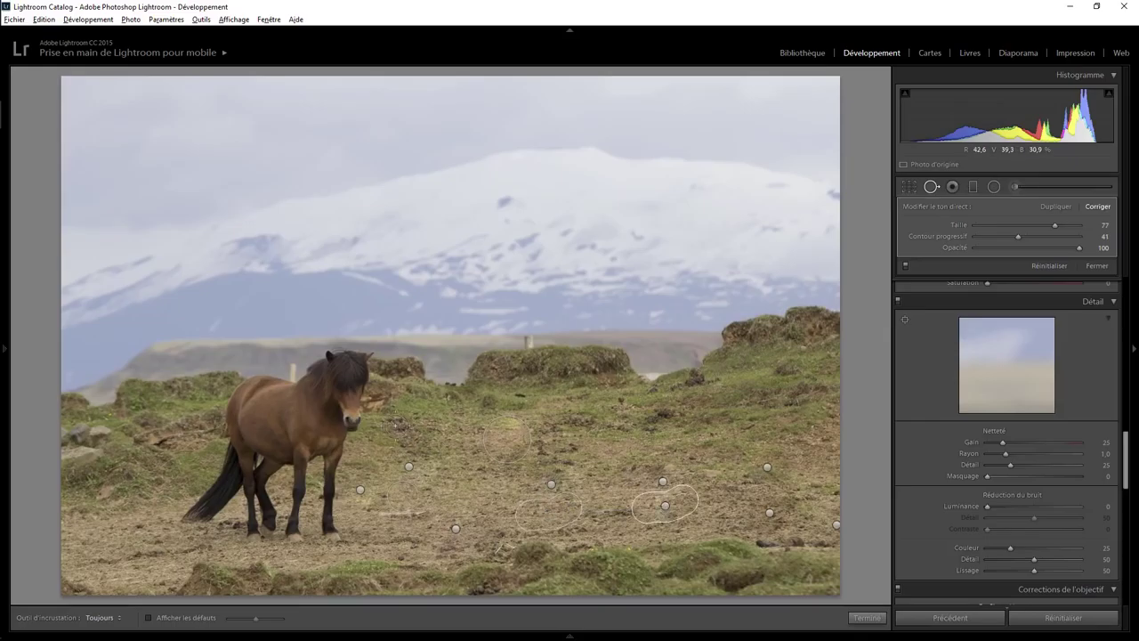
# - Heal the debris strips just right of the horse and across the mid-ground
pyautogui.moveTo(398, 427)
pyautogui.mouseDown()
pyautogui.moveTo(422, 439)
pyautogui.moveTo(459, 425)
pyautogui.mouseUp()
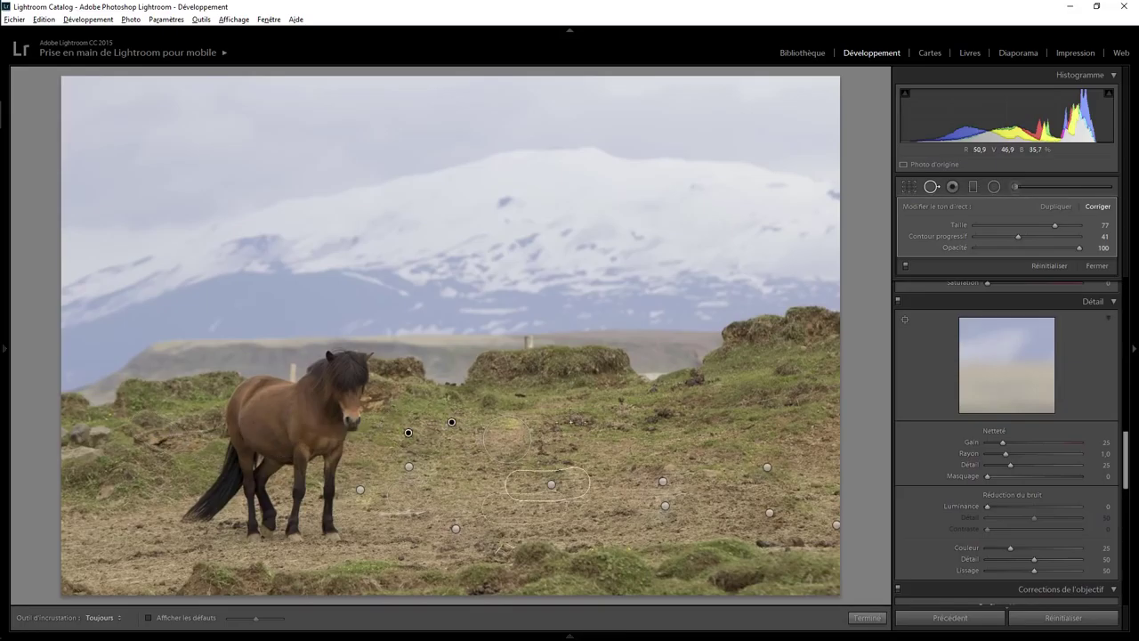
pyautogui.moveTo(555, 424); pyautogui.dragTo(618, 425)
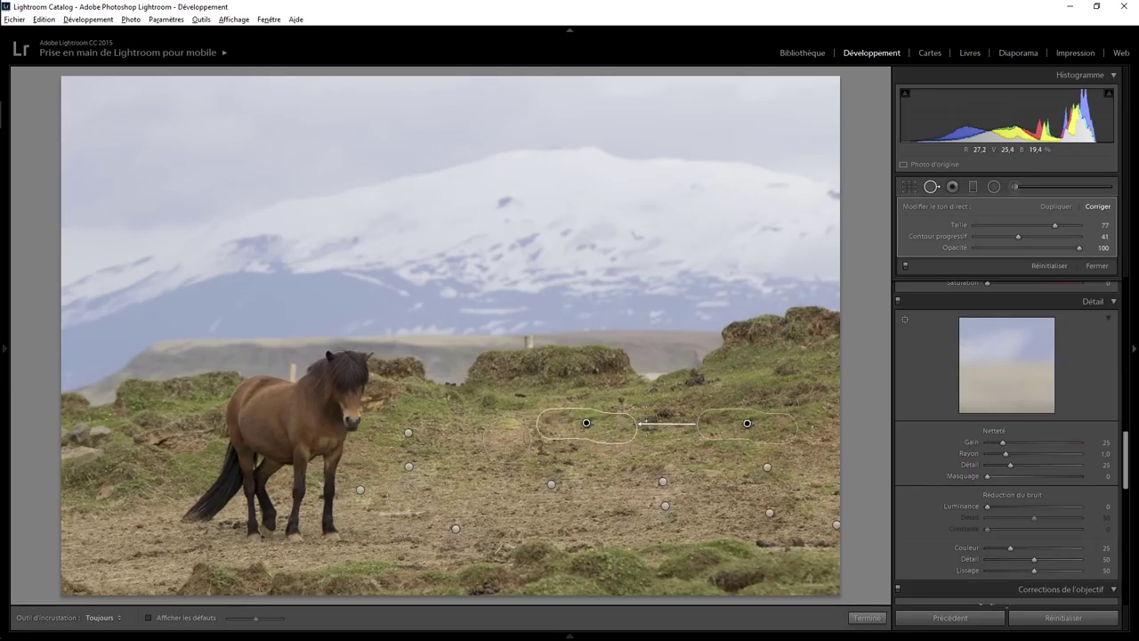
pyautogui.moveTo(649, 419); pyautogui.dragTo(681, 415)
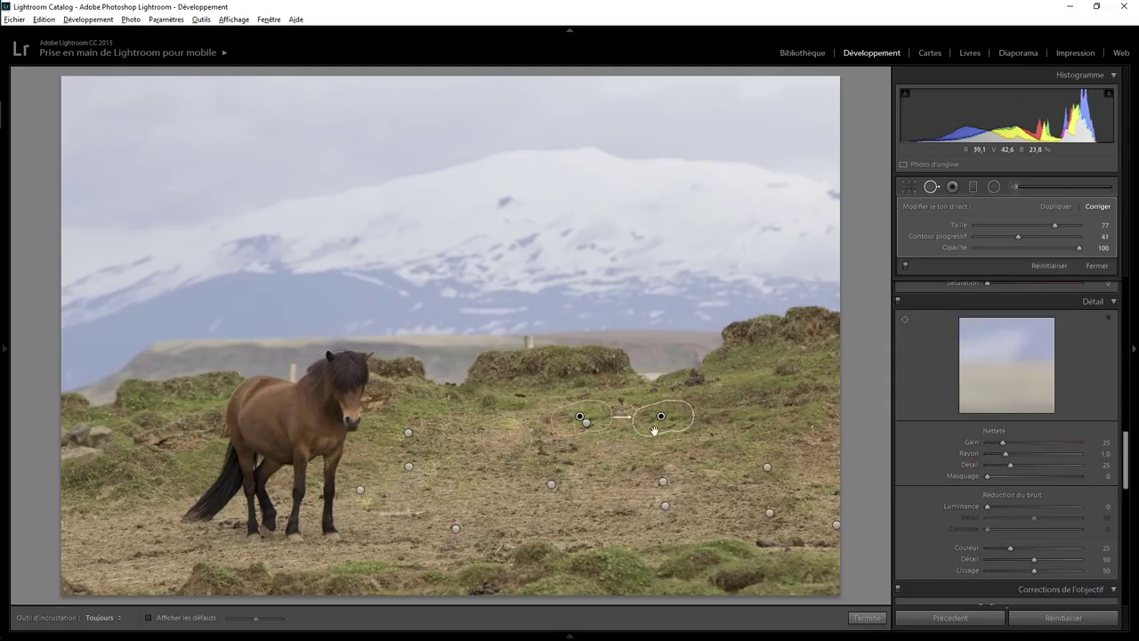
pyautogui.moveTo(544, 445); pyautogui.dragTo(576, 445)
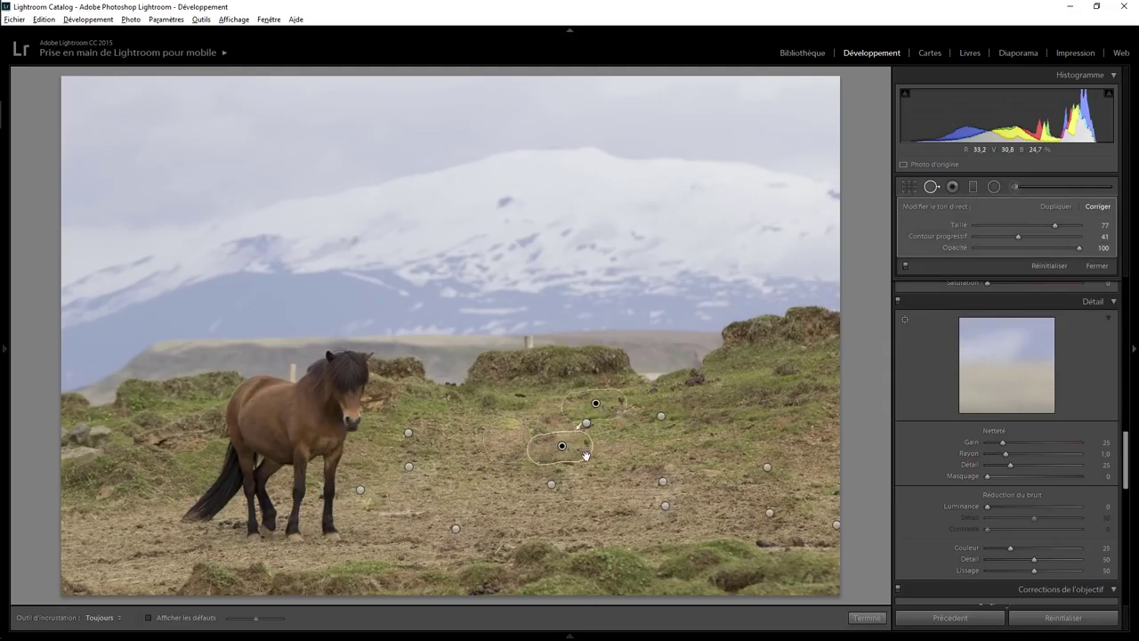
pyautogui.moveTo(596, 404); pyautogui.dragTo(618, 489)
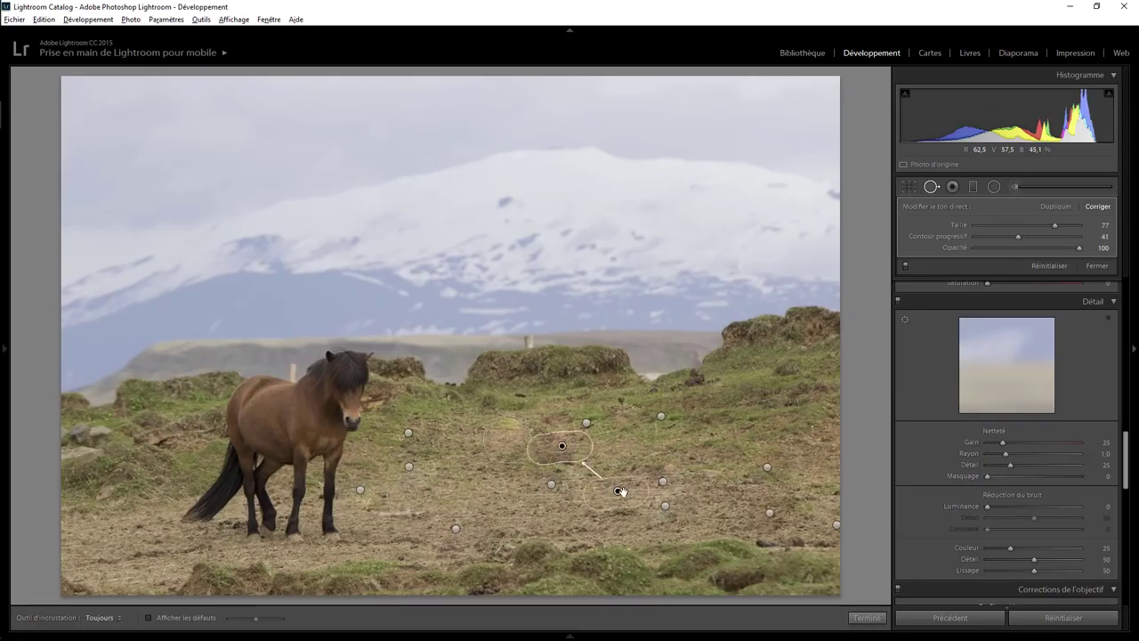
# - Heal one more mid-ground patch, delete an unwanted spot, and finish Spot Removal
pyautogui.press('Escape')
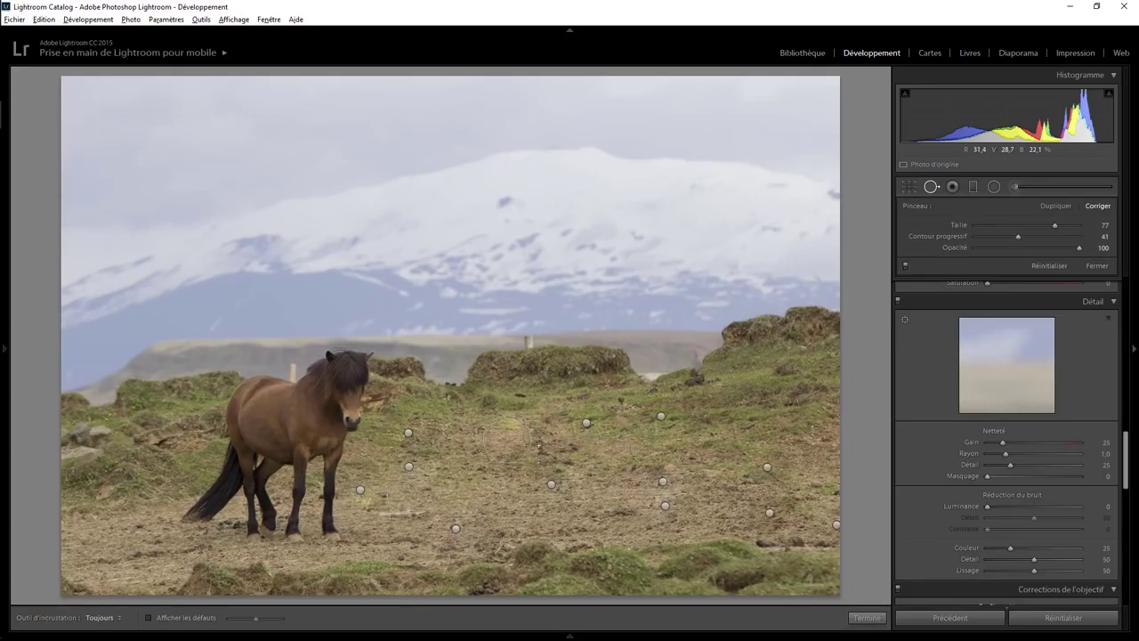
pyautogui.moveTo(538, 445); pyautogui.dragTo(551, 468)
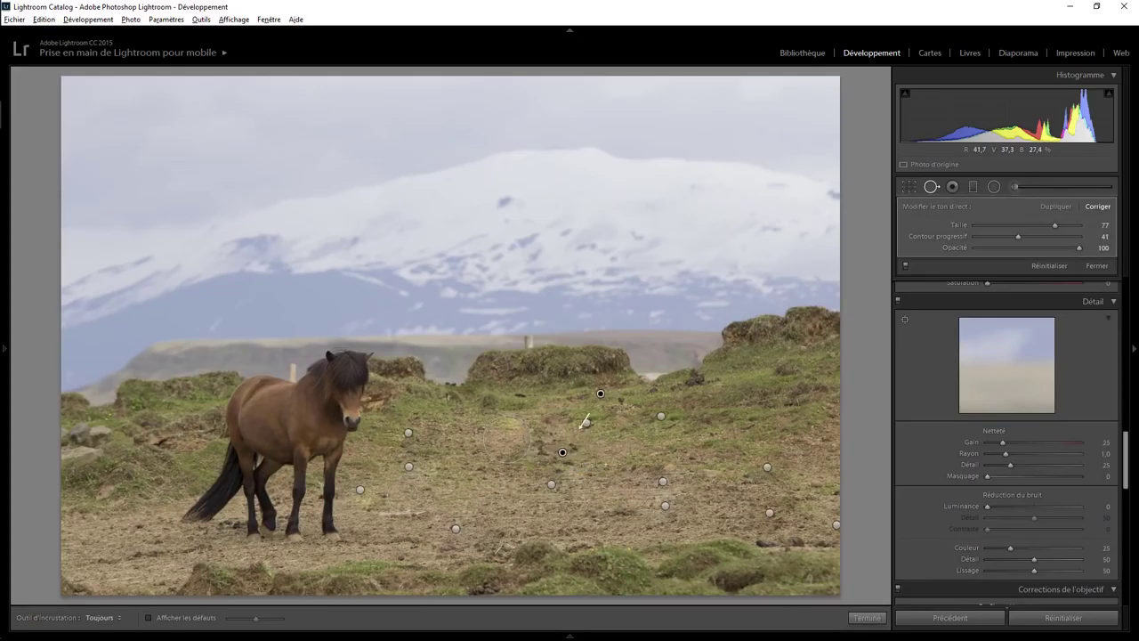
pyautogui.moveTo(563, 452); pyautogui.dragTo(636, 477)
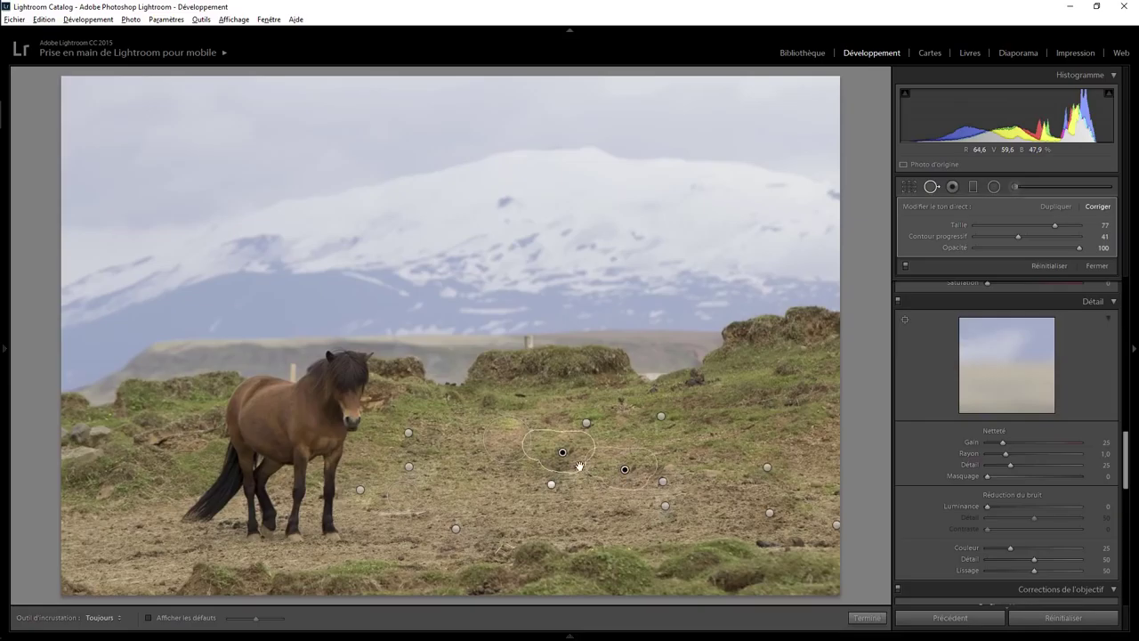
pyautogui.keyDown('alt'); pyautogui.click(576, 461); pyautogui.keyUp('alt')
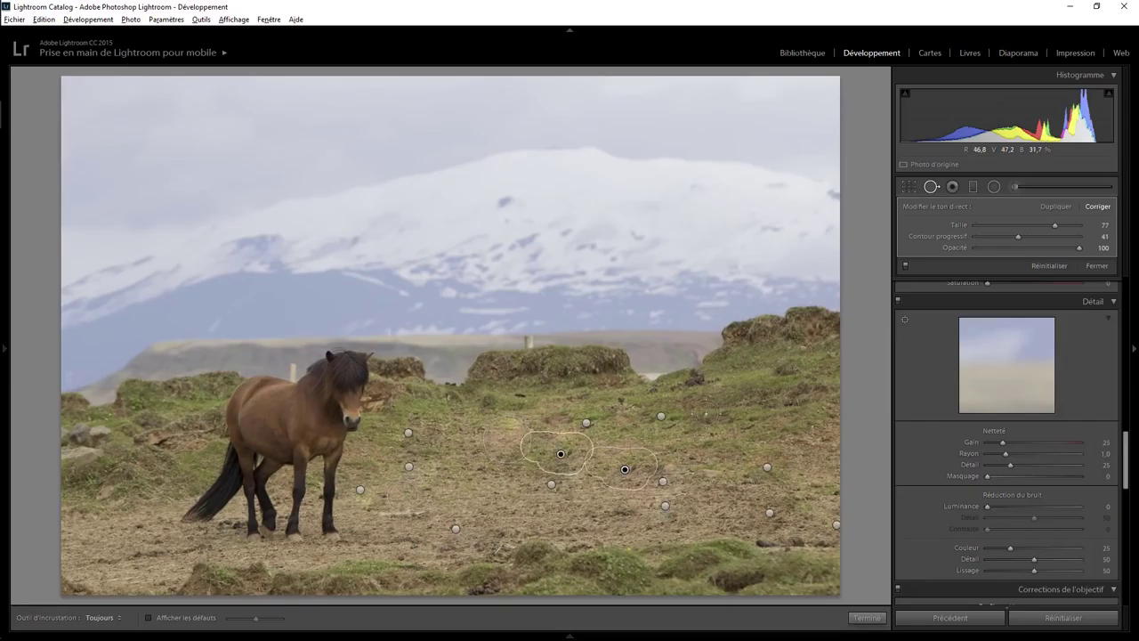
pyautogui.click(865, 618)
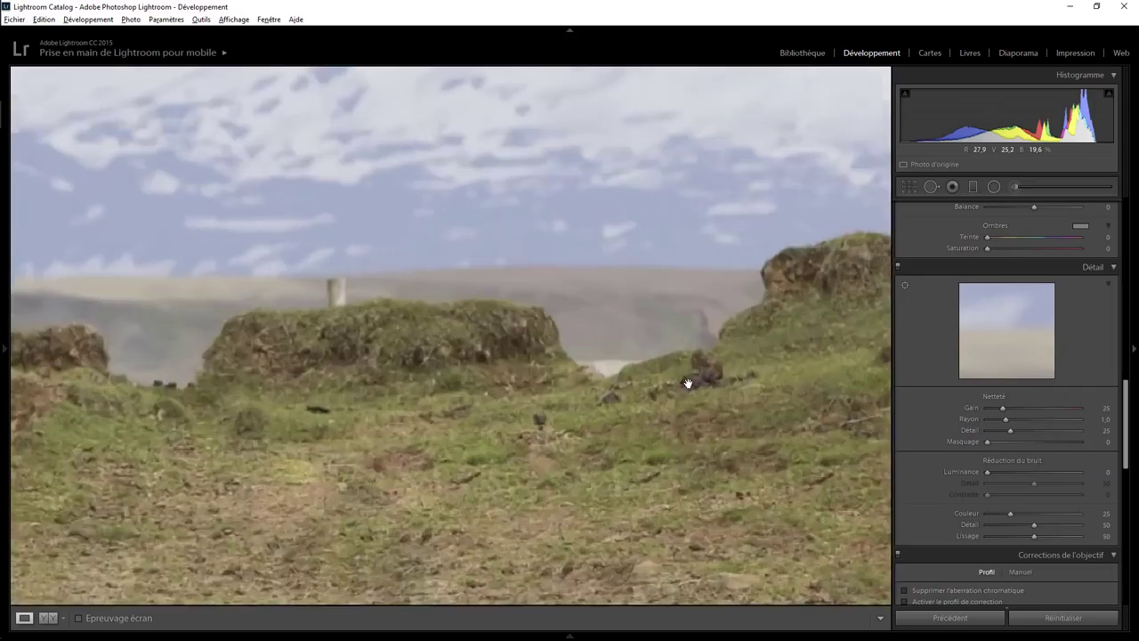
# - Zoom in on the hillside and heal the dark clump on the slope
pyautogui.click(687, 382)
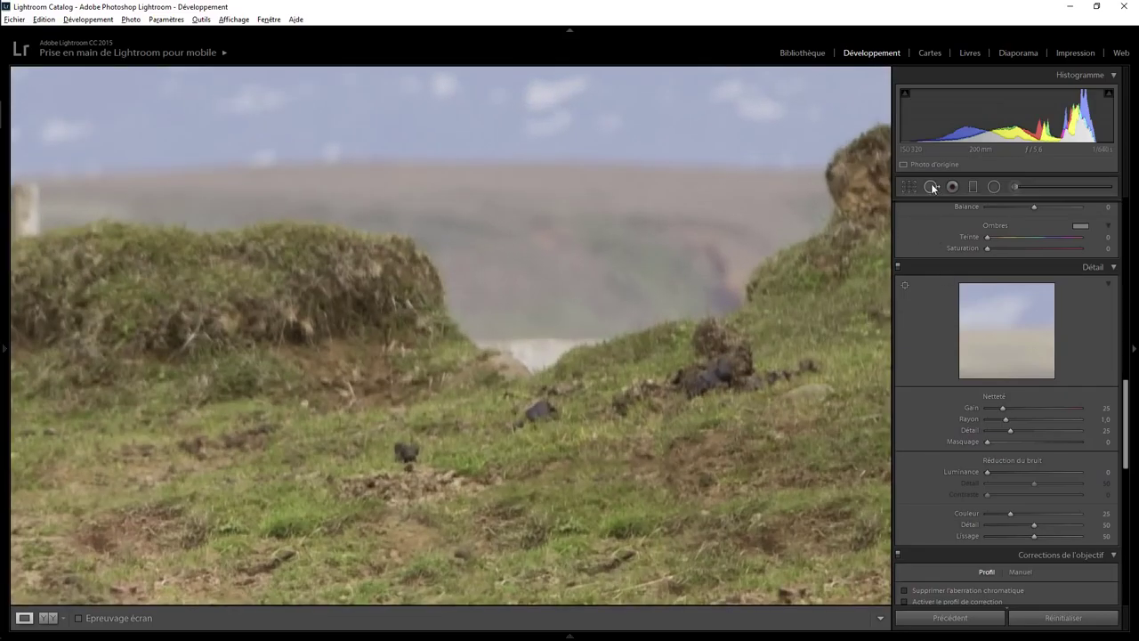
pyautogui.click(931, 187)
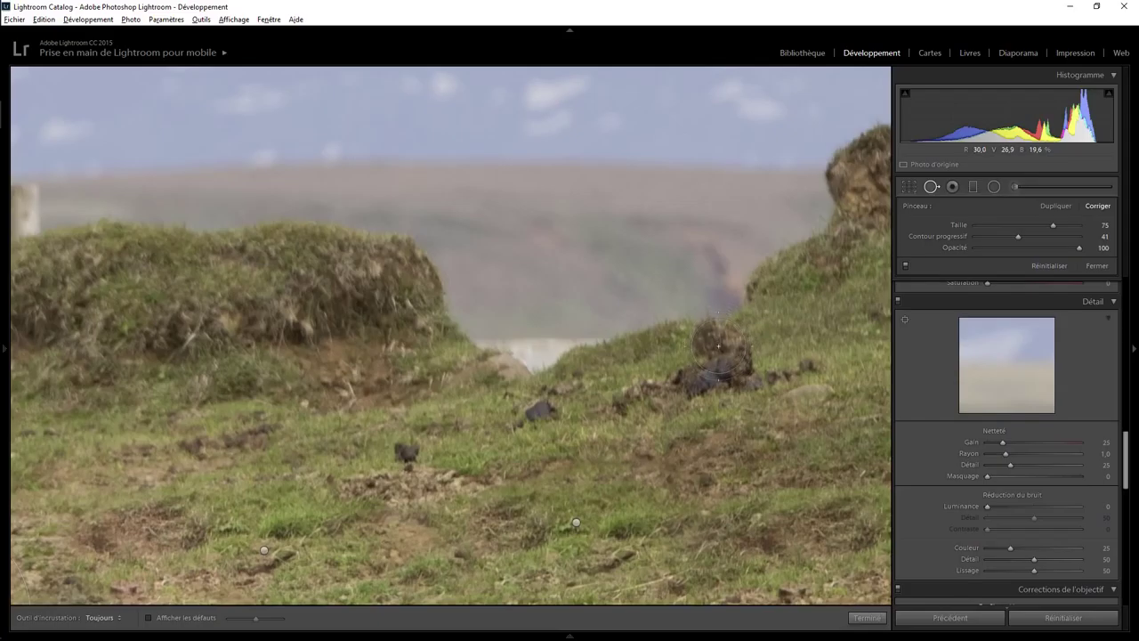
pyautogui.moveTo(721, 352)
pyautogui.mouseDown()
pyautogui.moveTo(788, 356)
pyautogui.moveTo(630, 394)
pyautogui.moveTo(623, 407)
pyautogui.mouseUp()
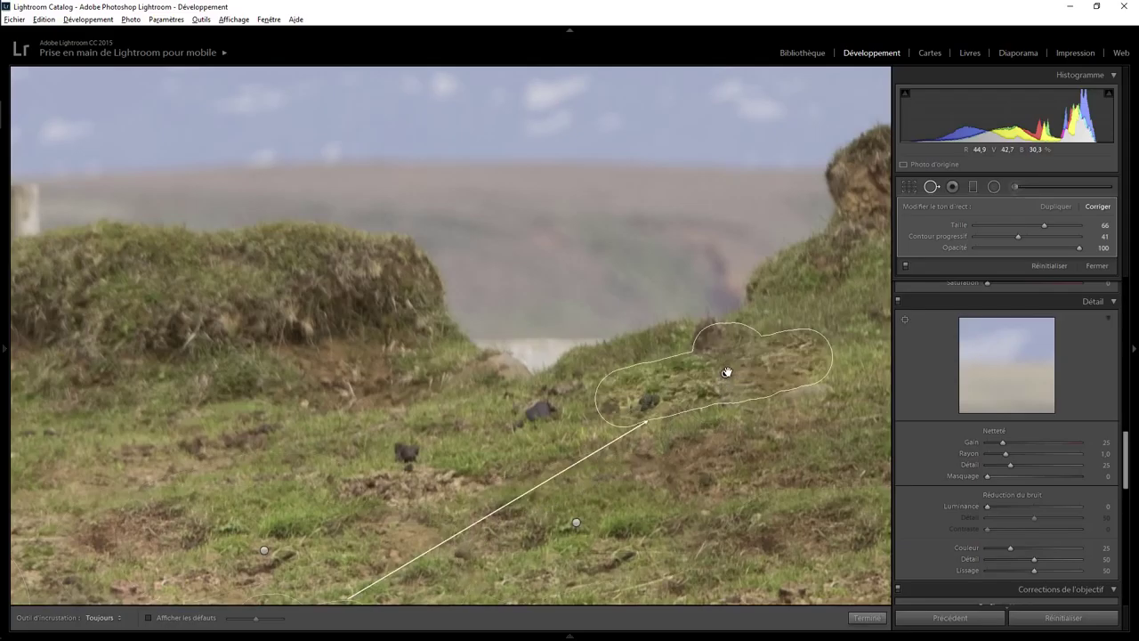
pyautogui.click(865, 617)
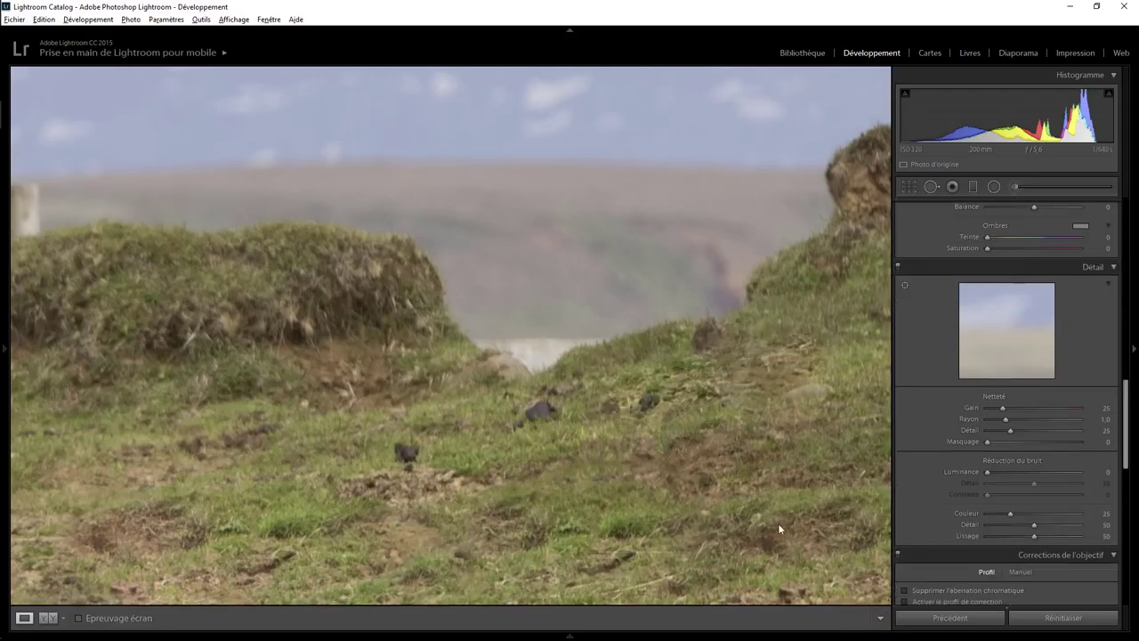
pyautogui.click(716, 369)
# - On the full photo, discard trial heal spots and heal remaining field debris
pyautogui.click(930, 187)
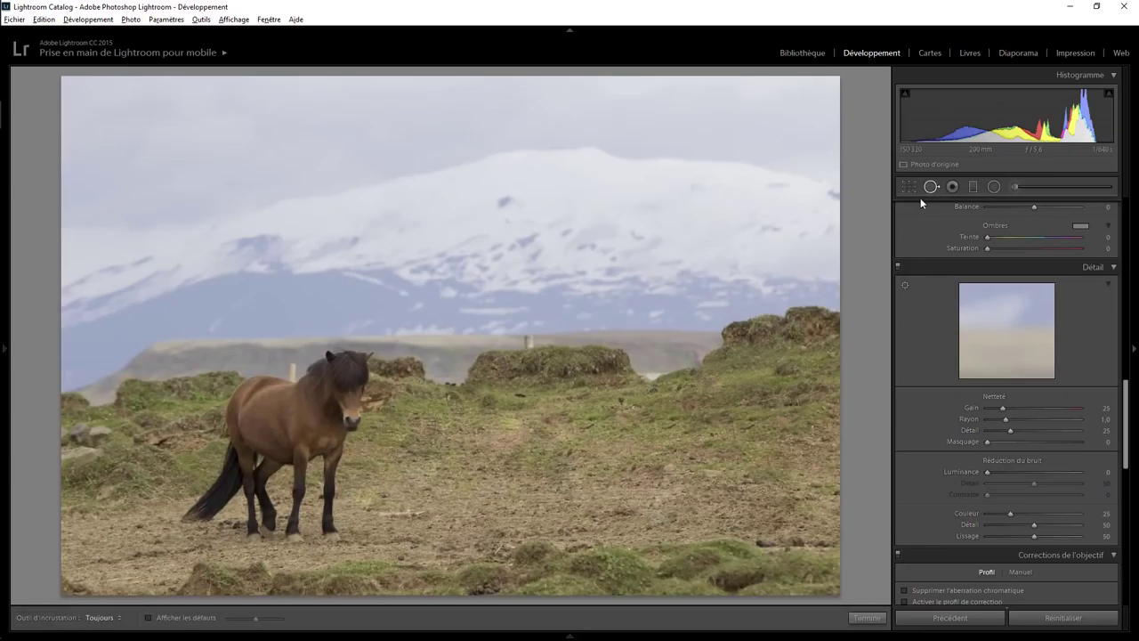
pyautogui.click(698, 380)
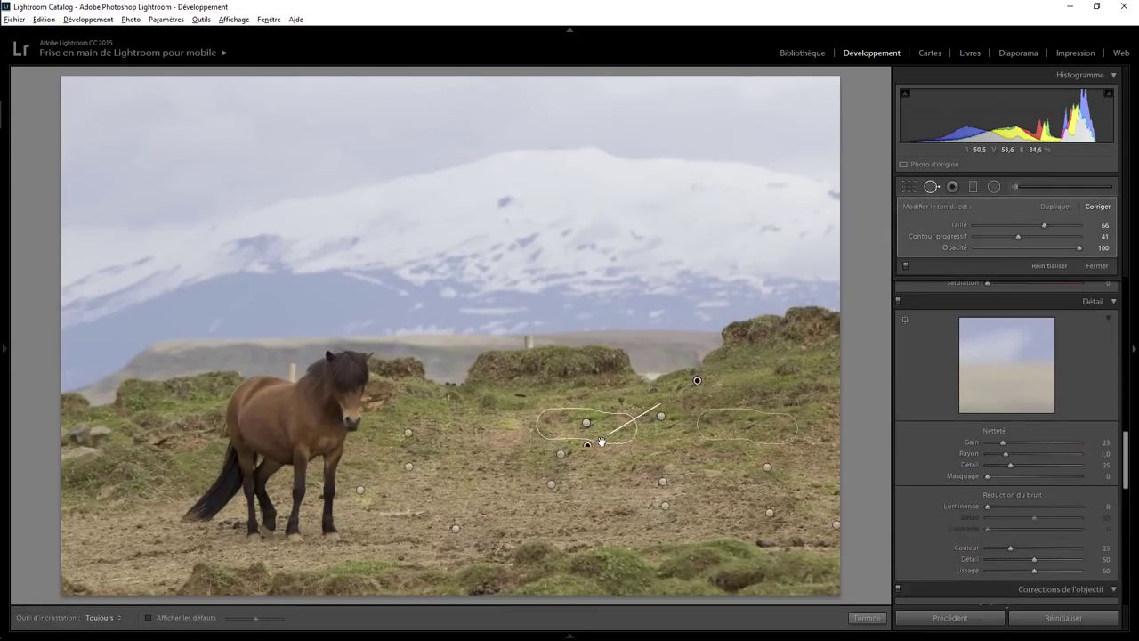
pyautogui.press('Delete')
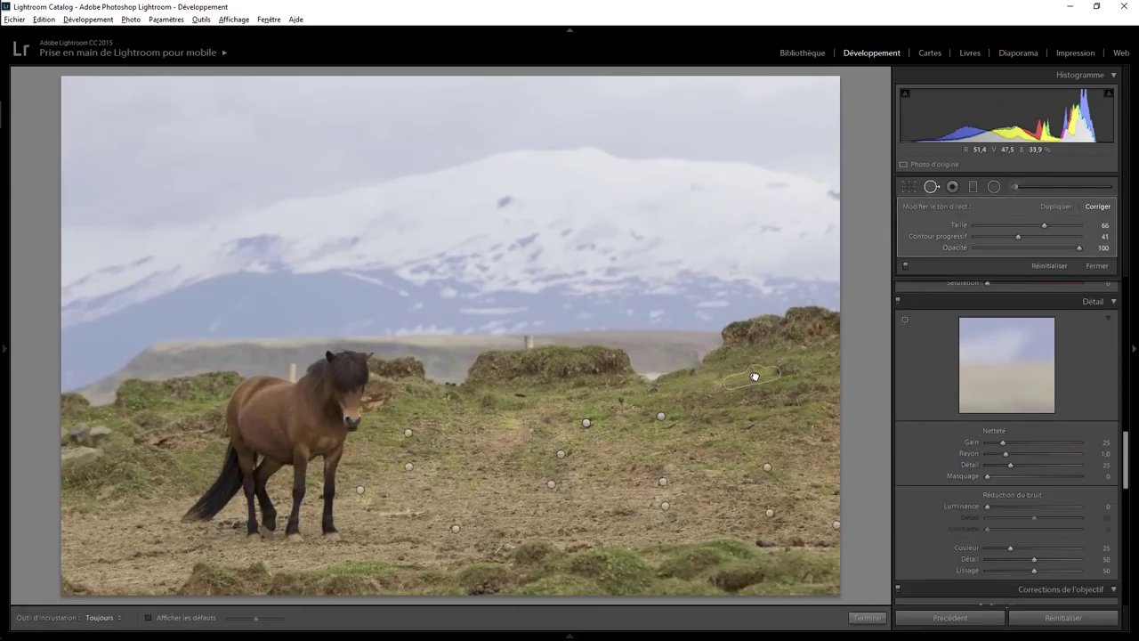
pyautogui.moveTo(754, 376); pyautogui.dragTo(755, 376)
pyautogui.press('Delete')
pyautogui.scroll(2, 632, 393)
pyautogui.moveTo(615, 436); pyautogui.dragTo(620, 431)
pyautogui.click(579, 405)
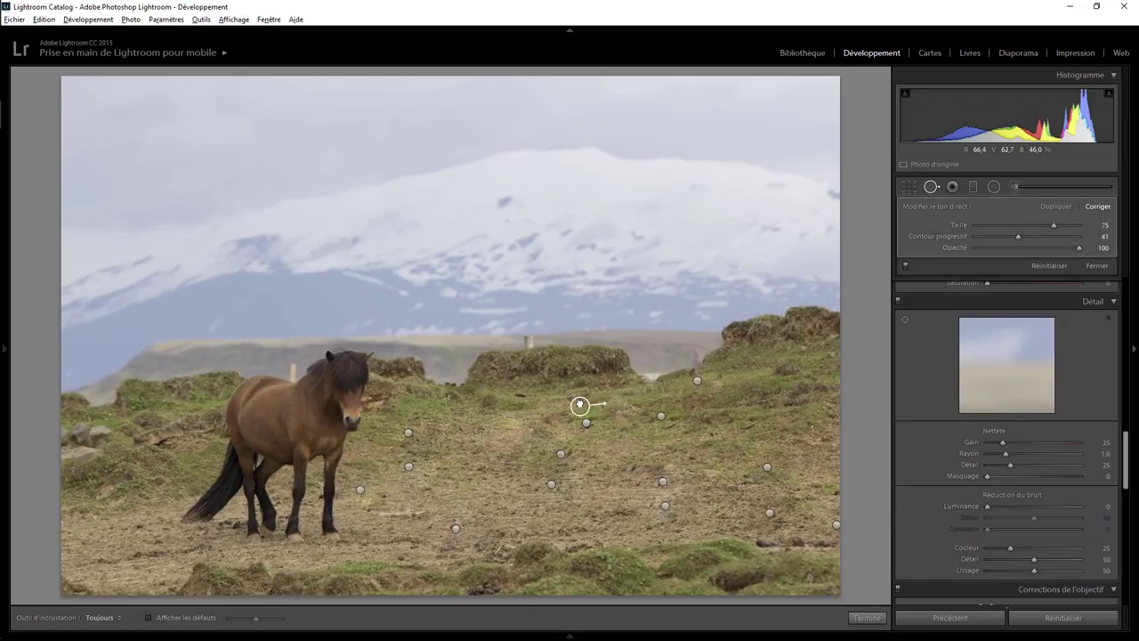
pyautogui.click(863, 618)
# - Zoom into the notch and heal a slope spot, fine-tuning its sample position
pyautogui.click(651, 383)
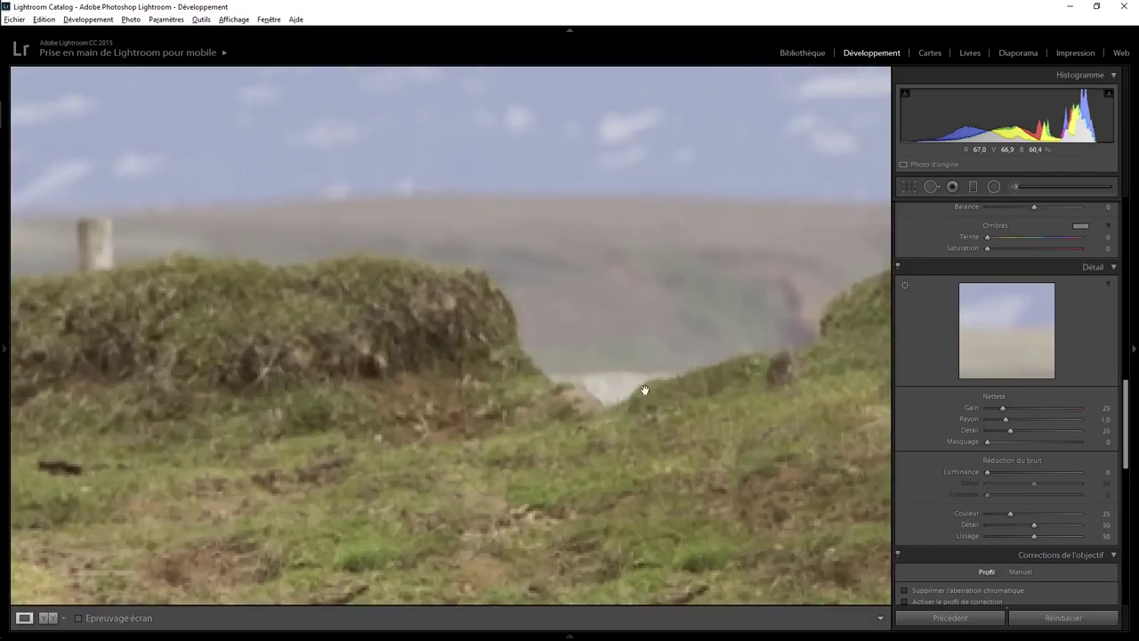
pyautogui.press('q')
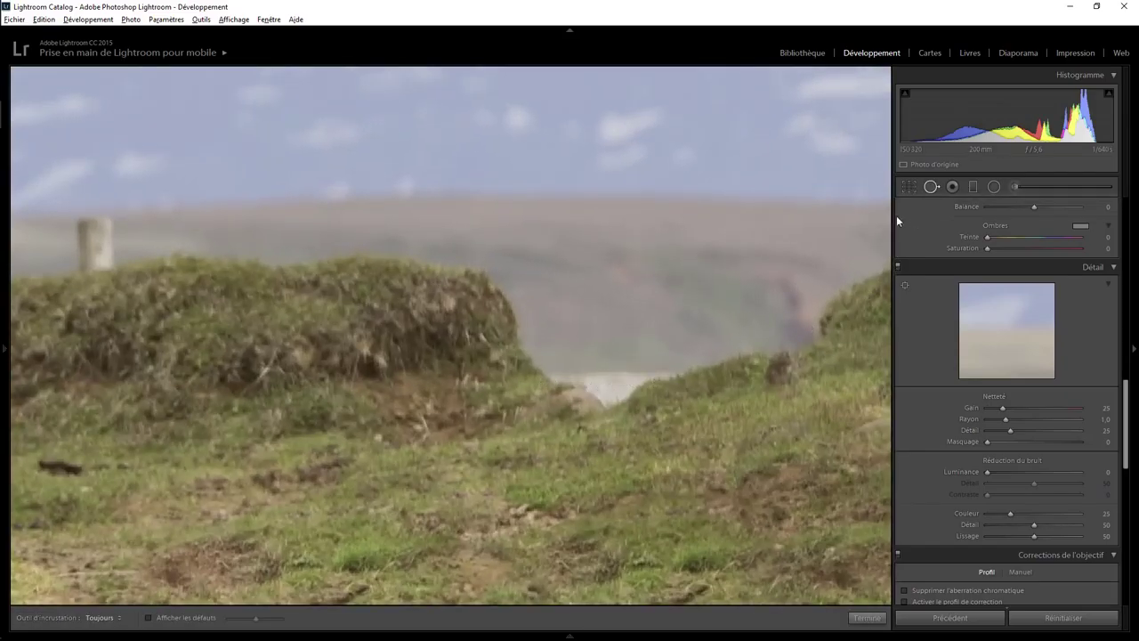
pyautogui.click(779, 360)
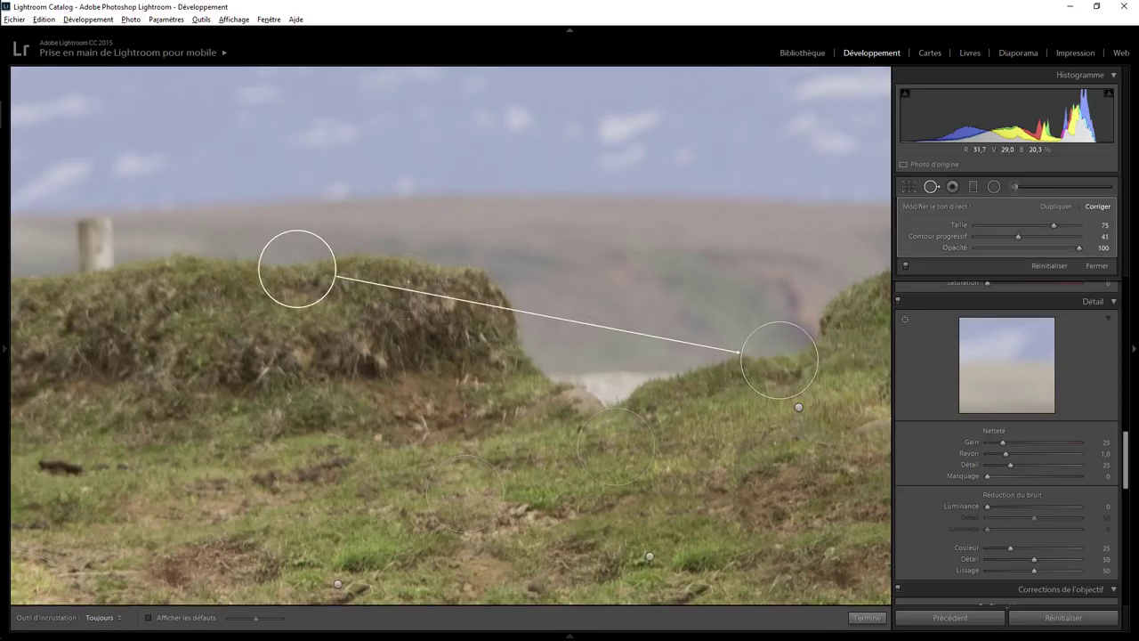
pyautogui.moveTo(292, 278); pyautogui.dragTo(690, 385)
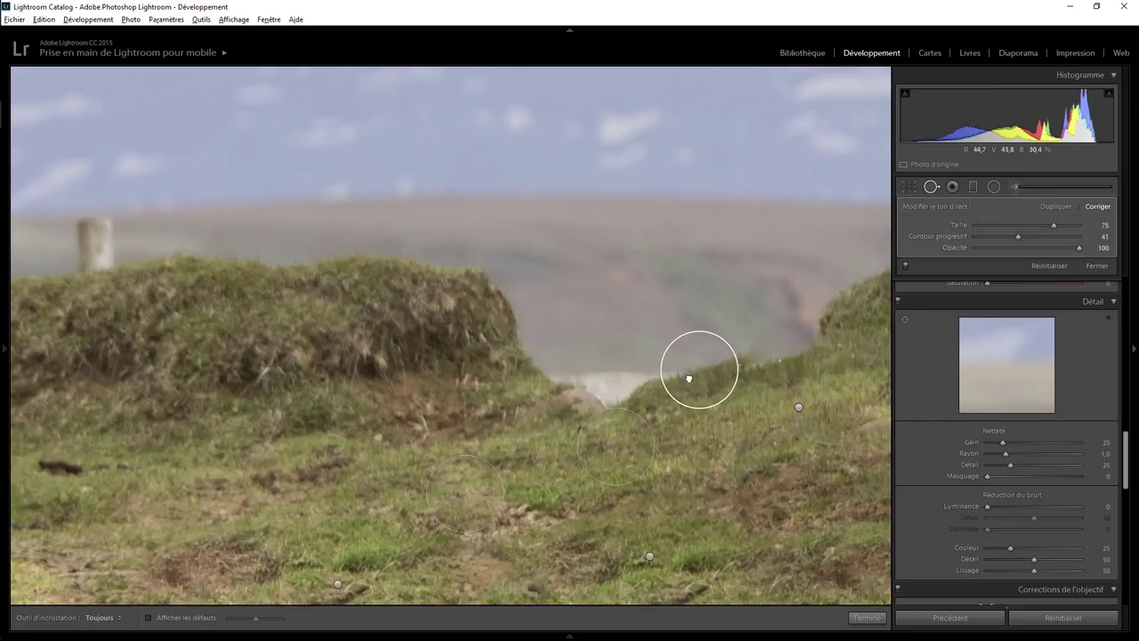
pyautogui.moveTo(690, 385); pyautogui.dragTo(693, 385)
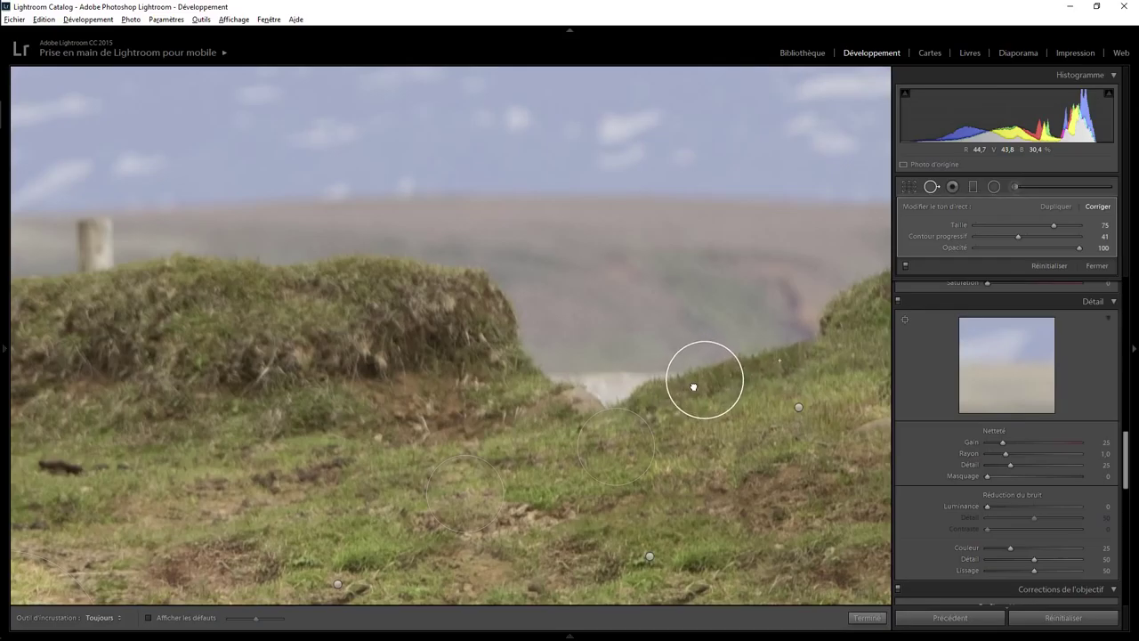
pyautogui.moveTo(693, 385); pyautogui.dragTo(694, 386)
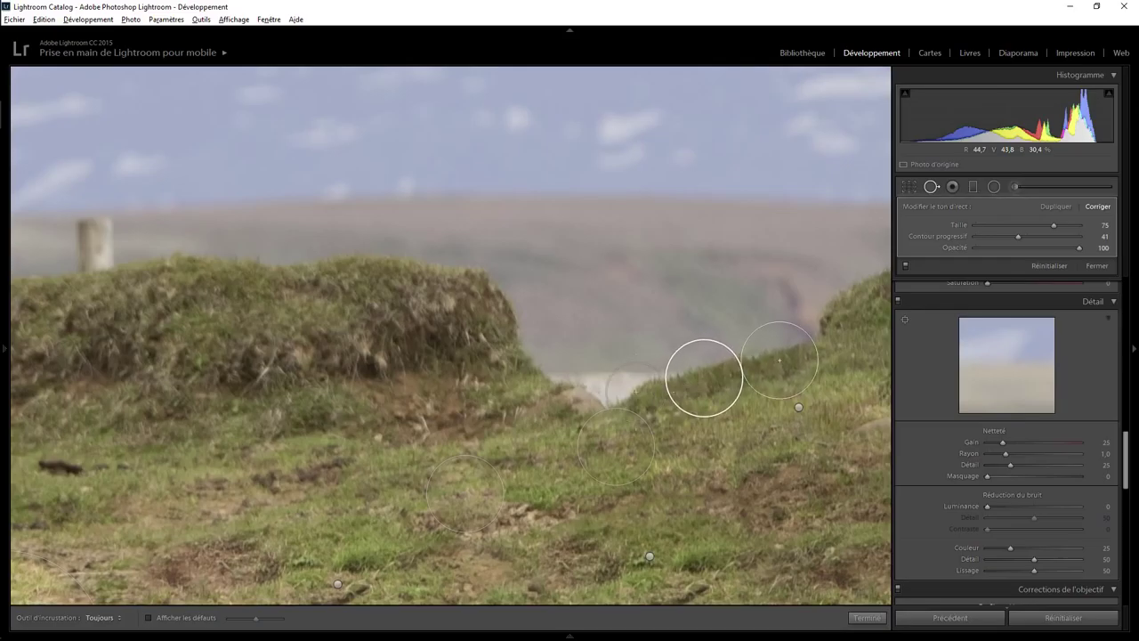
# - Paint a heal stroke below the notch sampled from the left mound, then zoom out
pyautogui.moveTo(551, 374)
pyautogui.mouseDown()
pyautogui.moveTo(600, 390)
pyautogui.moveTo(587, 386)
pyautogui.mouseUp()
pyautogui.moveTo(494, 255); pyautogui.dragTo(354, 272)
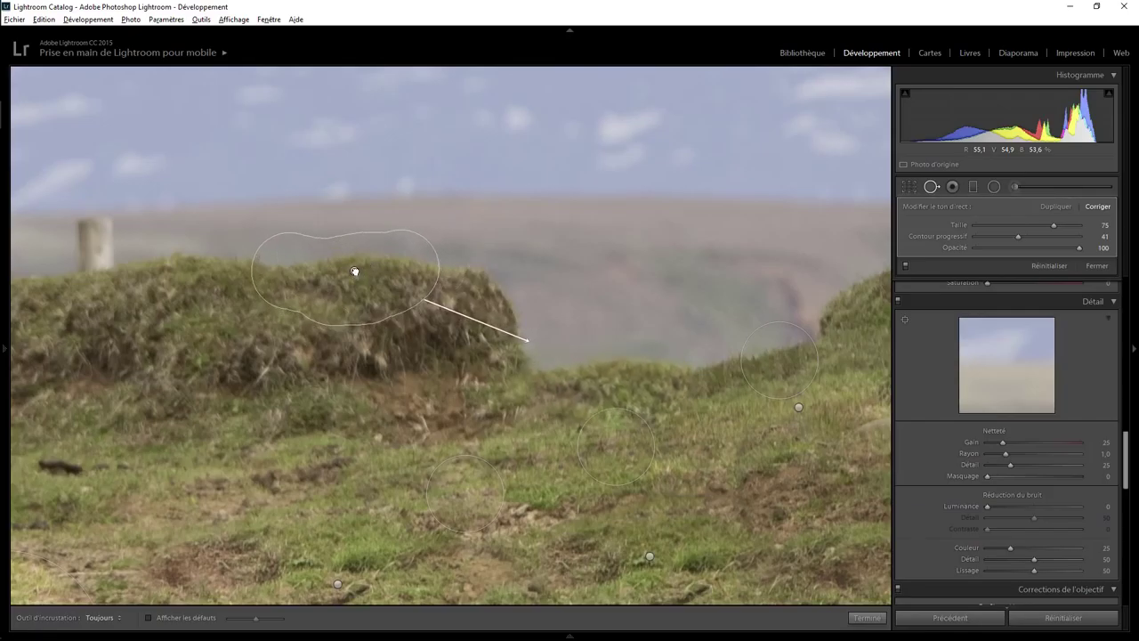
pyautogui.click(867, 617)
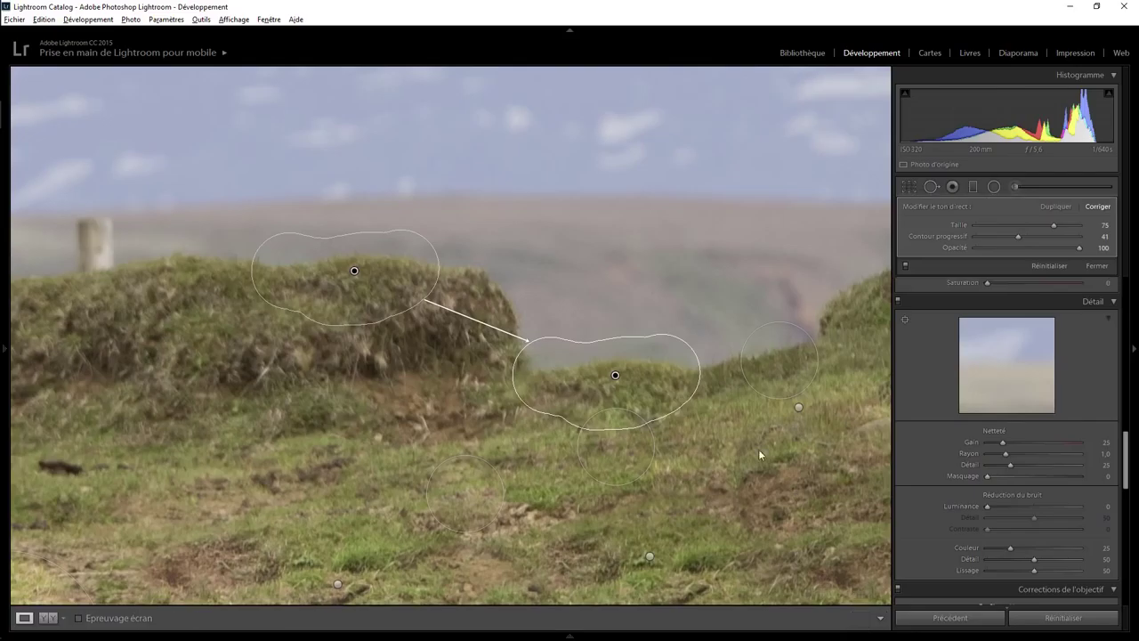
pyautogui.click(696, 413)
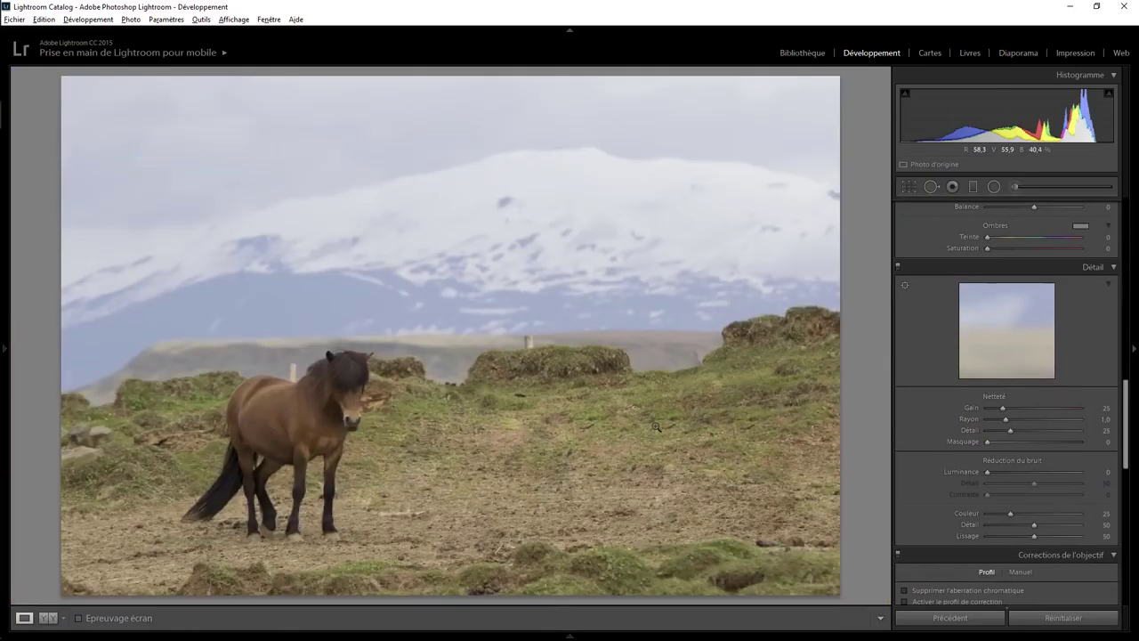
# - Erase the white post atop the central mound with two heal spots from nearby ground
pyautogui.click(534, 339)
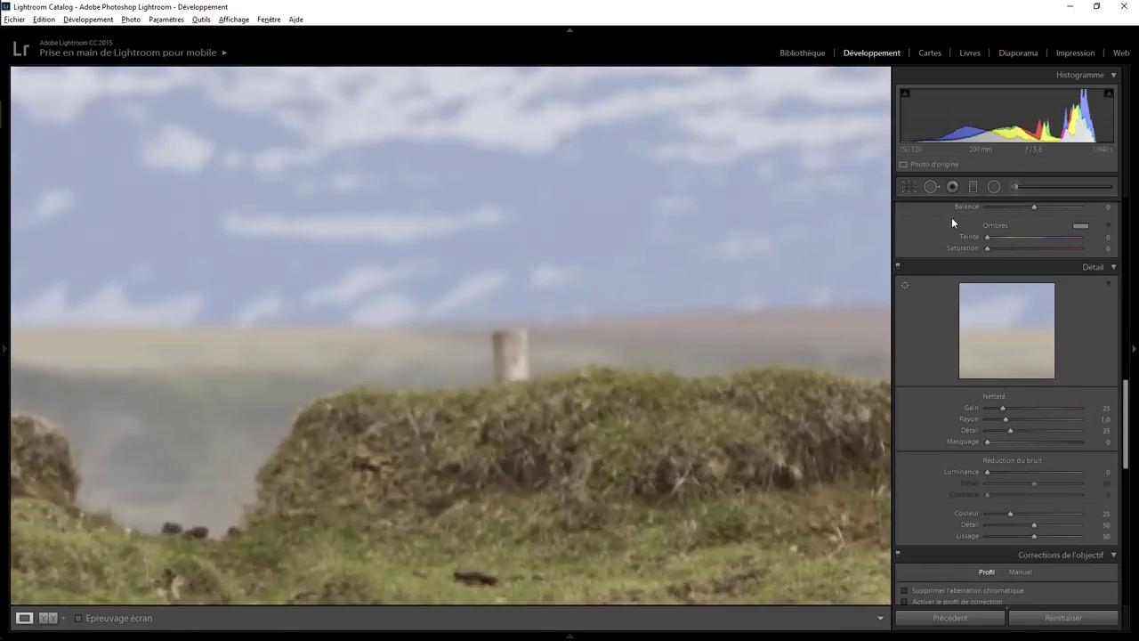
pyautogui.click(931, 187)
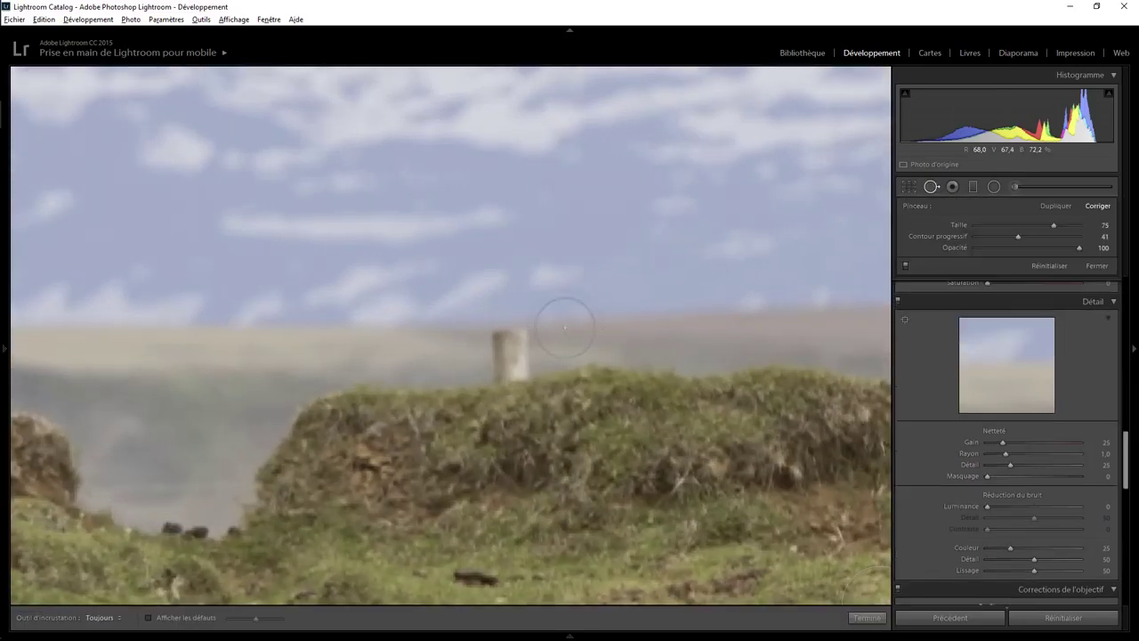
pyautogui.click(508, 329)
pyautogui.moveTo(666, 342); pyautogui.dragTo(658, 333)
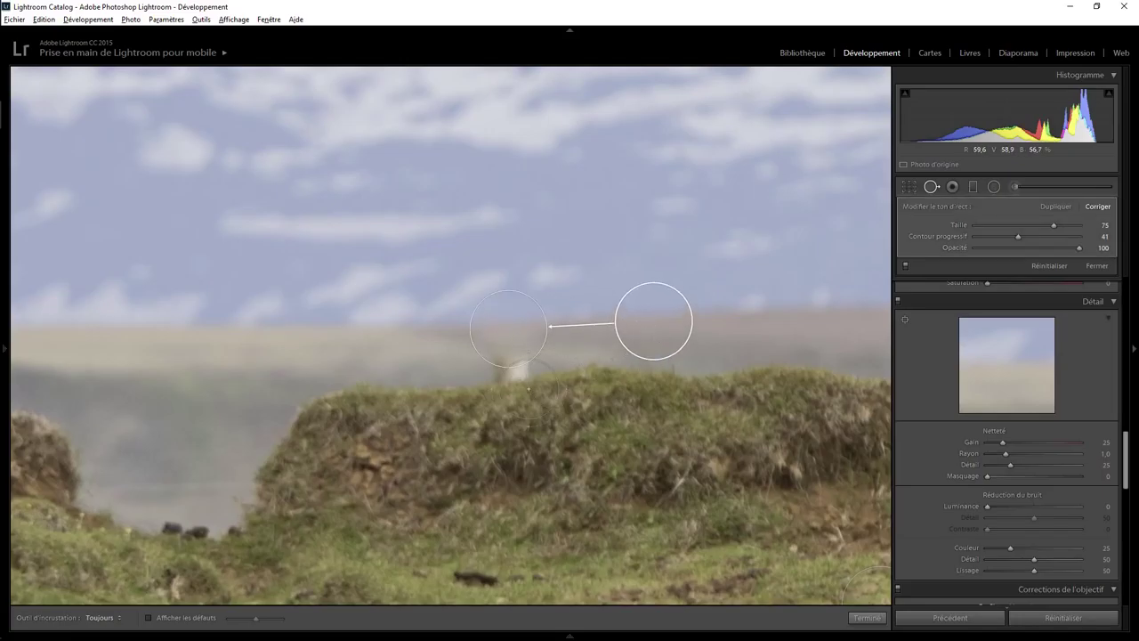
pyautogui.click(513, 371)
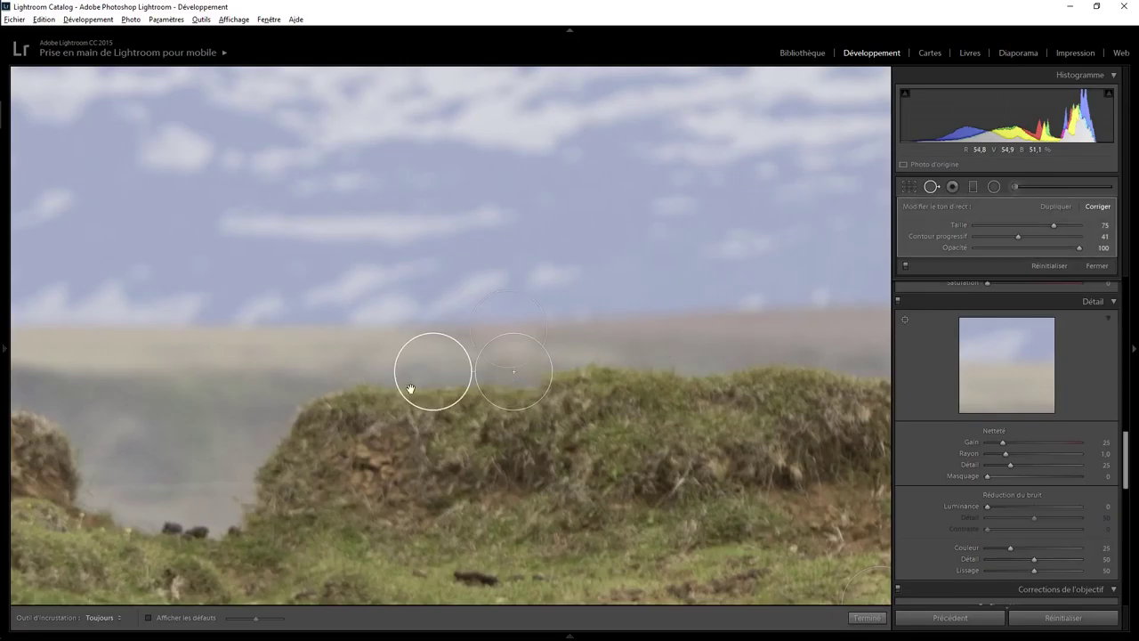
pyautogui.moveTo(428, 378); pyautogui.dragTo(427, 389)
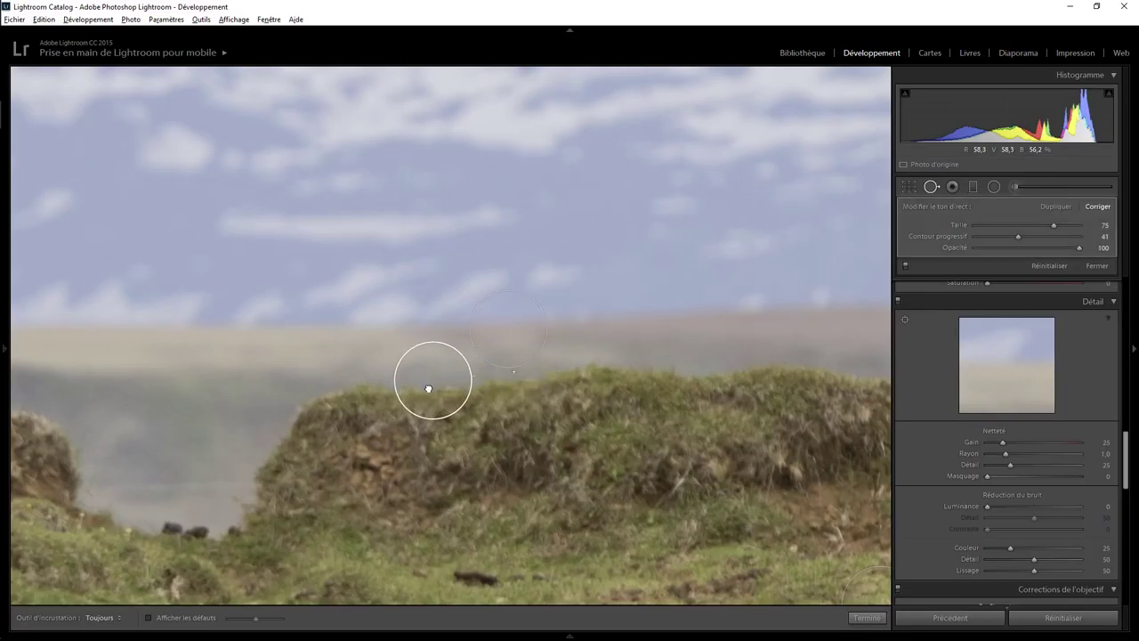
pyautogui.click(865, 616)
# - Pan to the gap beside the horse and heal its pale patches with a spot and stroke
pyautogui.moveTo(422, 457); pyautogui.dragTo(761, 431)
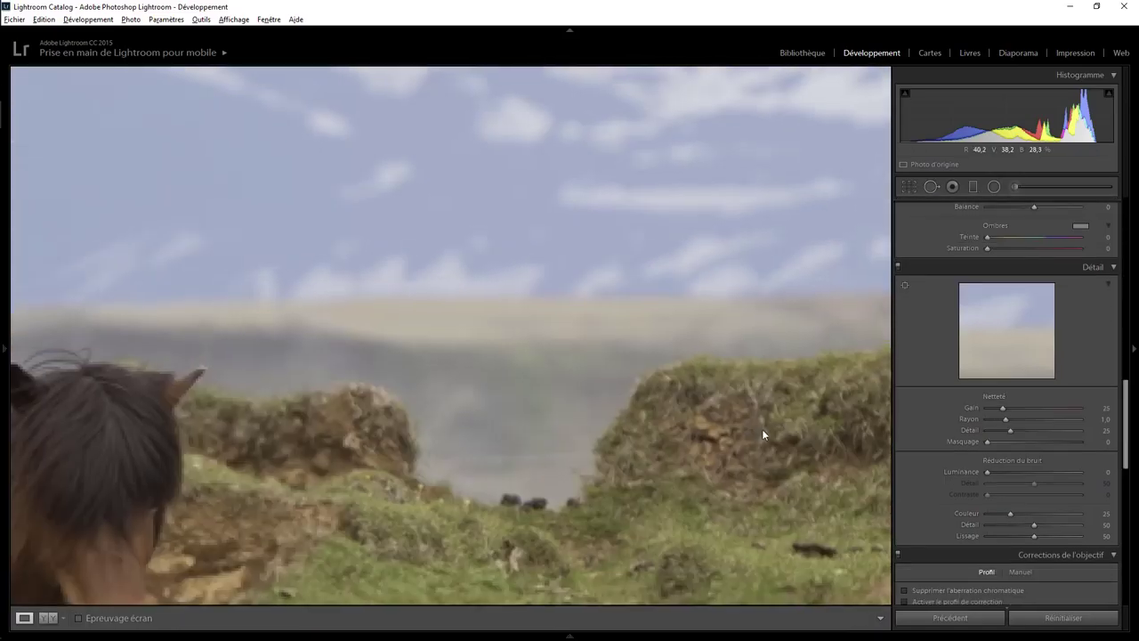
pyautogui.moveTo(416, 471); pyautogui.dragTo(685, 424)
pyautogui.moveTo(521, 417); pyautogui.dragTo(357, 412)
pyautogui.press('q')
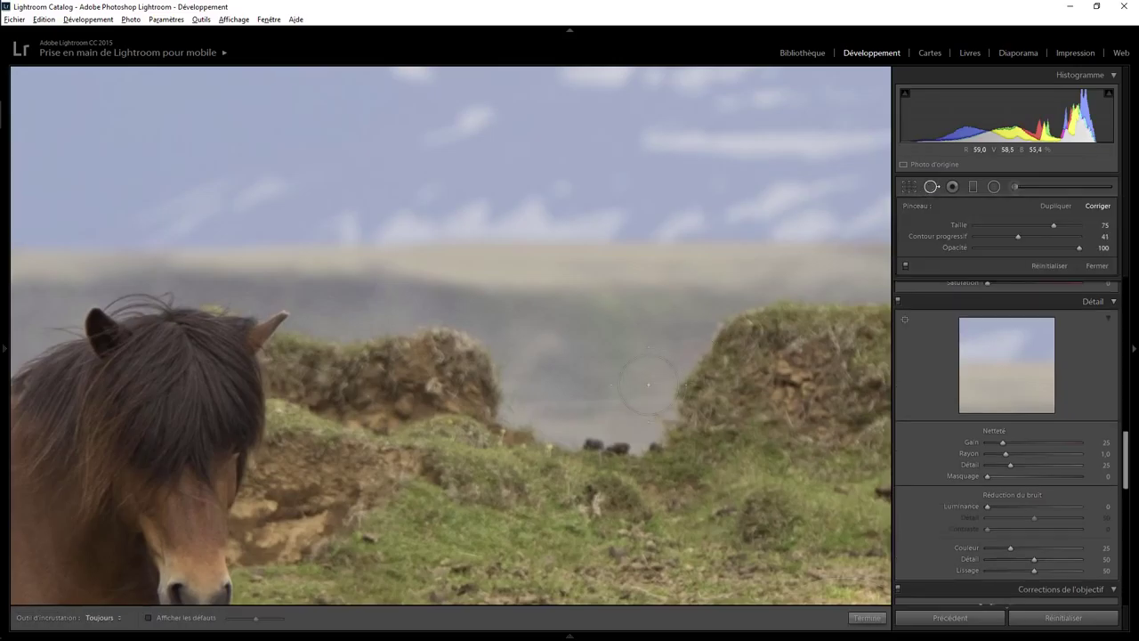
pyautogui.click(611, 440)
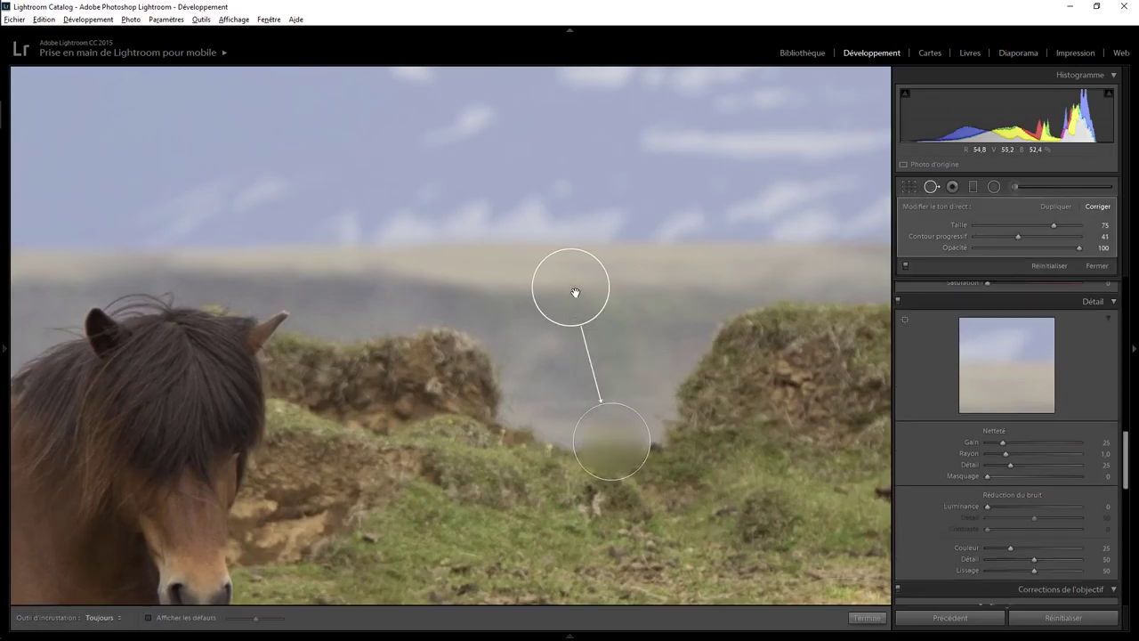
pyautogui.moveTo(574, 292)
pyautogui.mouseDown()
pyautogui.moveTo(539, 442)
pyautogui.moveTo(516, 429)
pyautogui.moveTo(531, 414)
pyautogui.moveTo(517, 424)
pyautogui.moveTo(554, 430)
pyautogui.mouseUp()
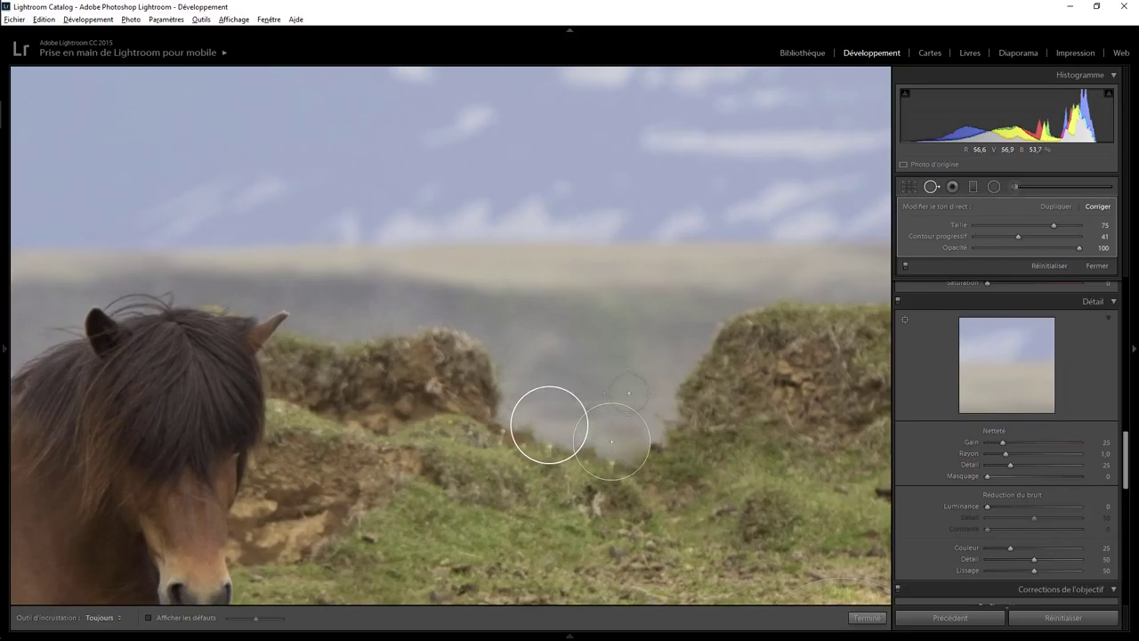
pyautogui.moveTo(647, 397)
pyautogui.mouseDown()
pyautogui.moveTo(534, 399)
pyautogui.moveTo(559, 401)
pyautogui.mouseUp()
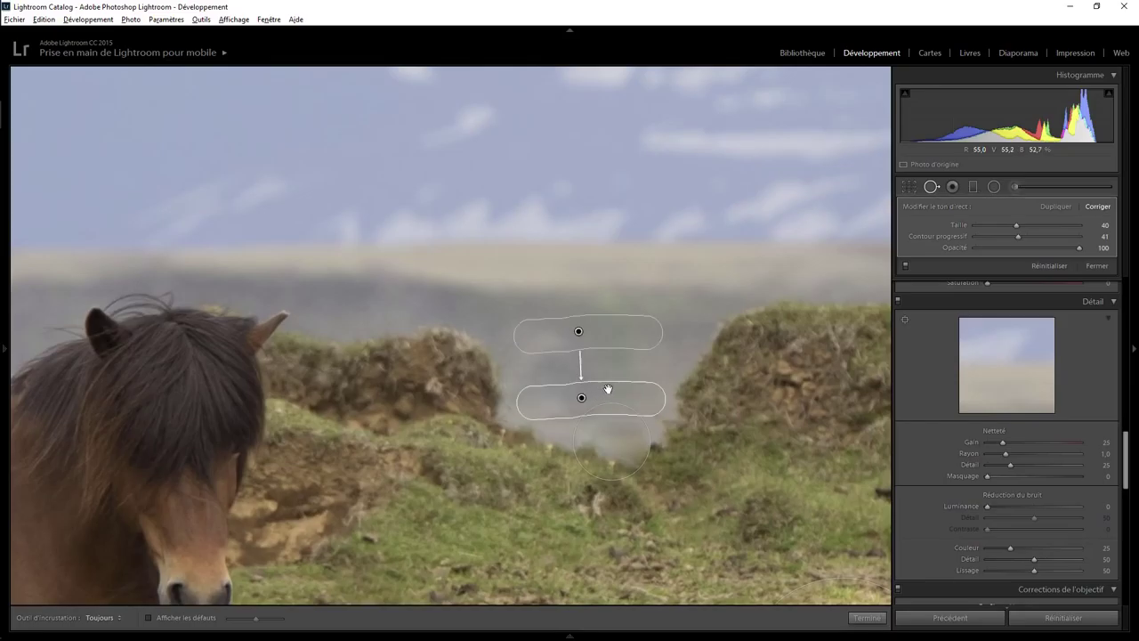
pyautogui.click(866, 618)
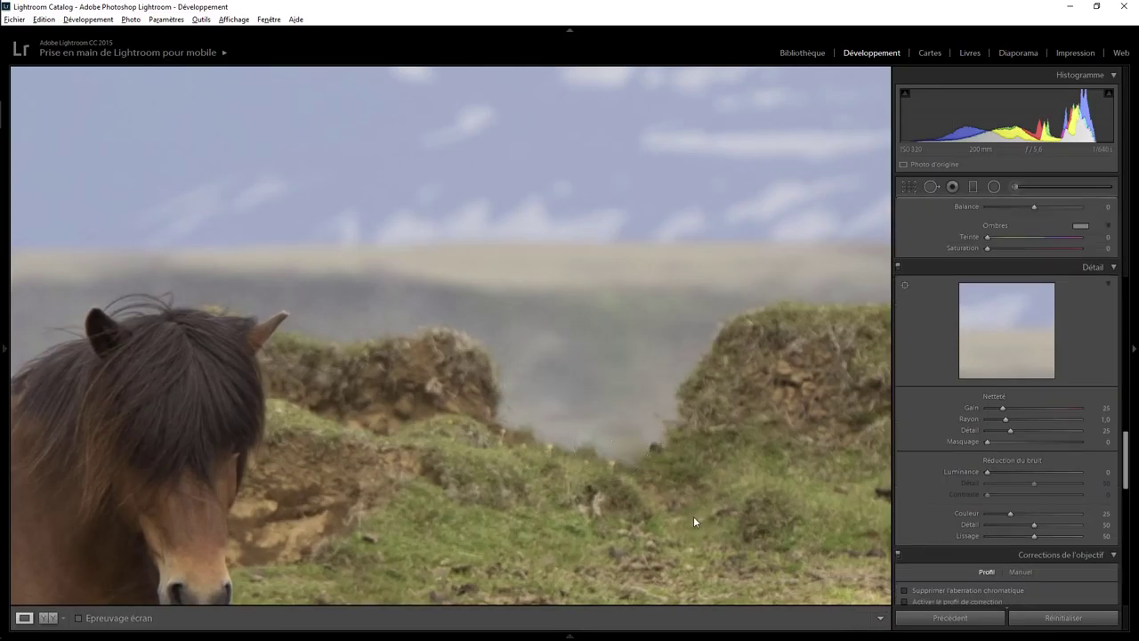
# - Zoom into the gap and heal the dark stones at its base, replacing a misplaced spot
pyautogui.click(528, 451)
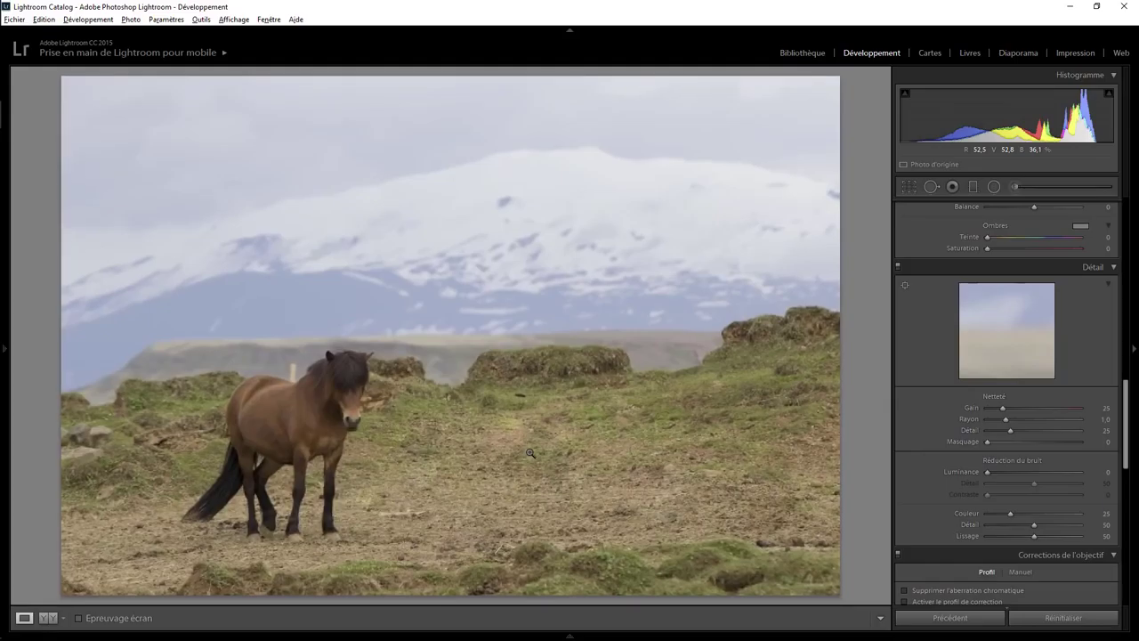
pyautogui.click(455, 383)
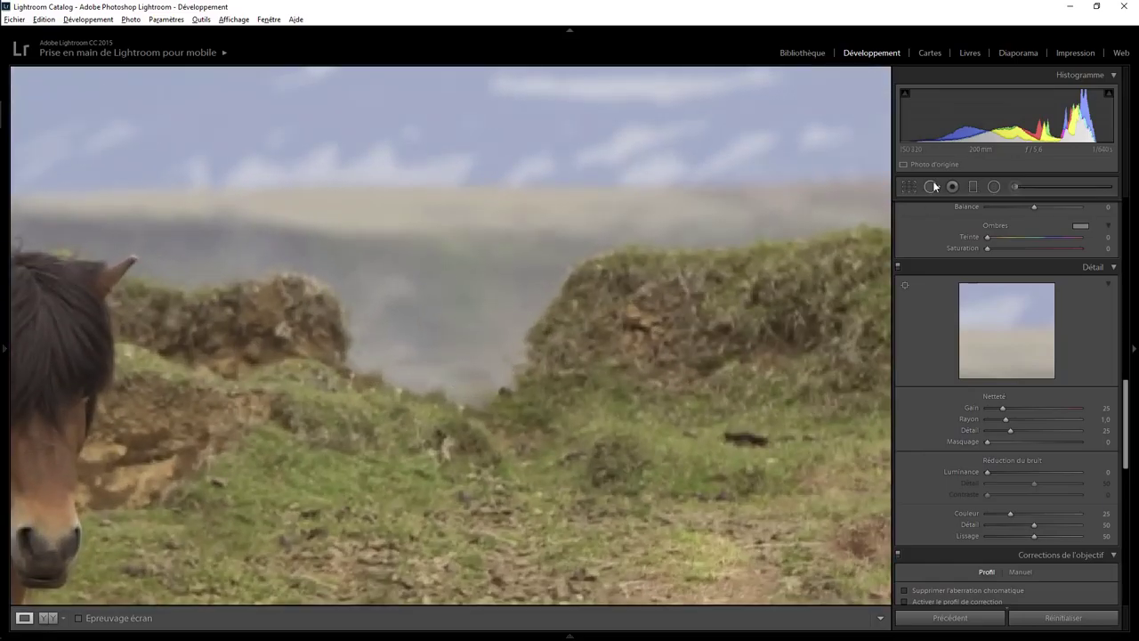
pyautogui.press('q')
pyautogui.click(460, 386)
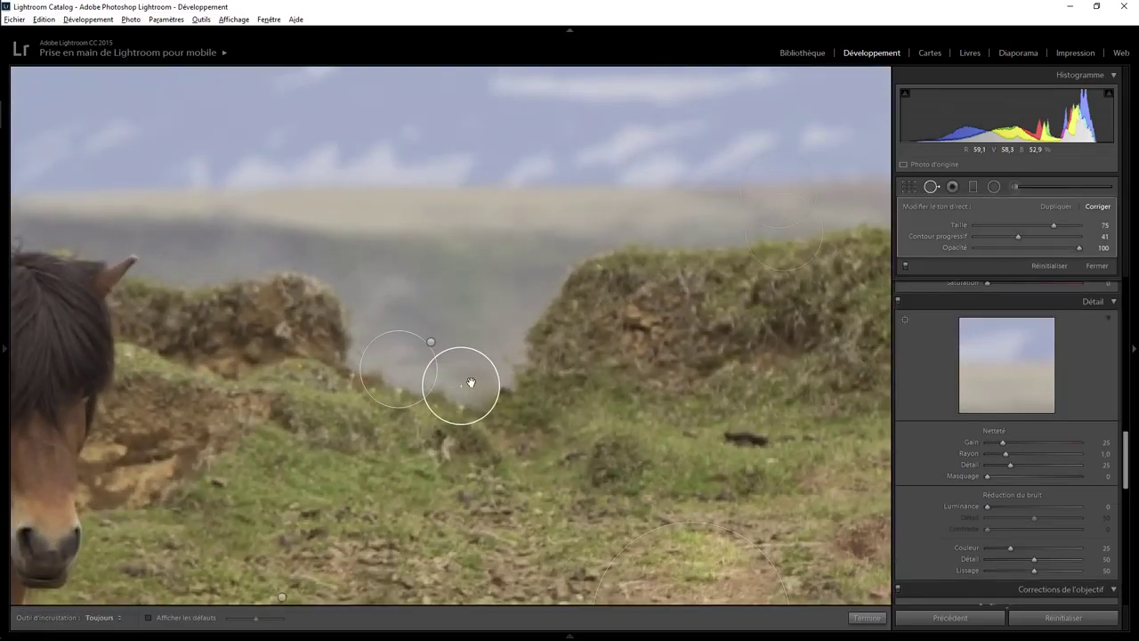
pyautogui.press('Delete')
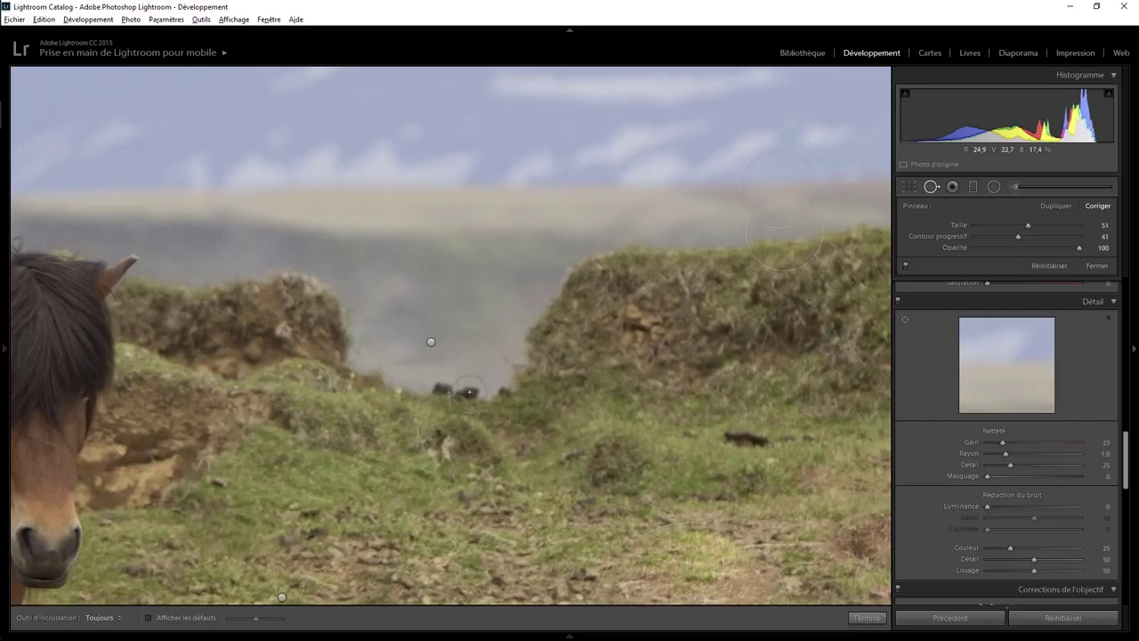
pyautogui.click(466, 391)
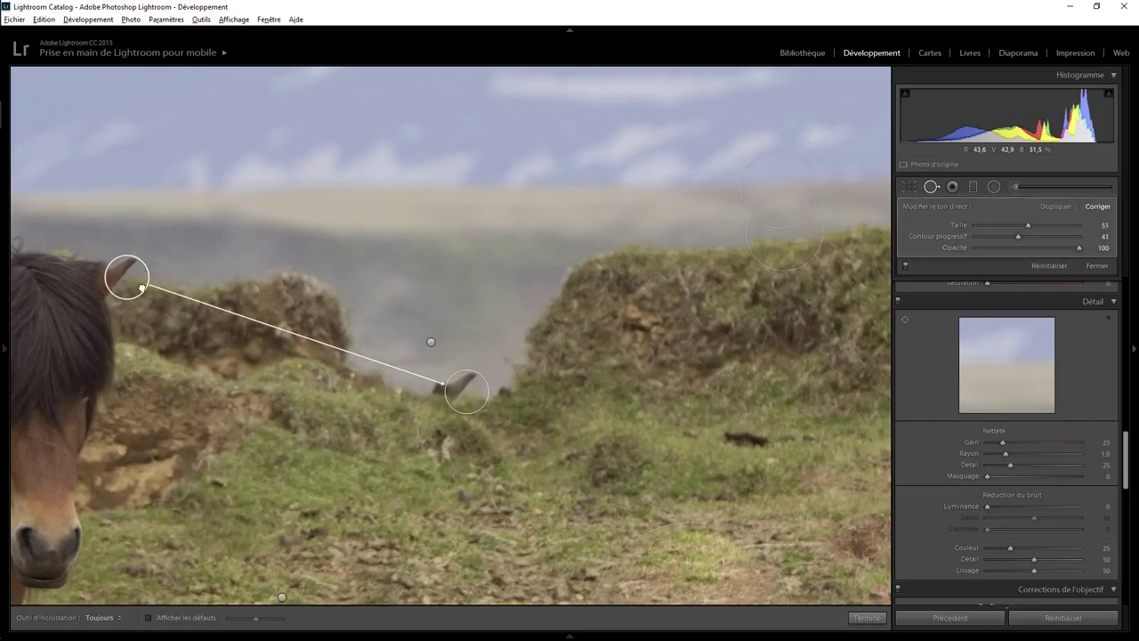
pyautogui.moveTo(141, 271); pyautogui.dragTo(396, 388)
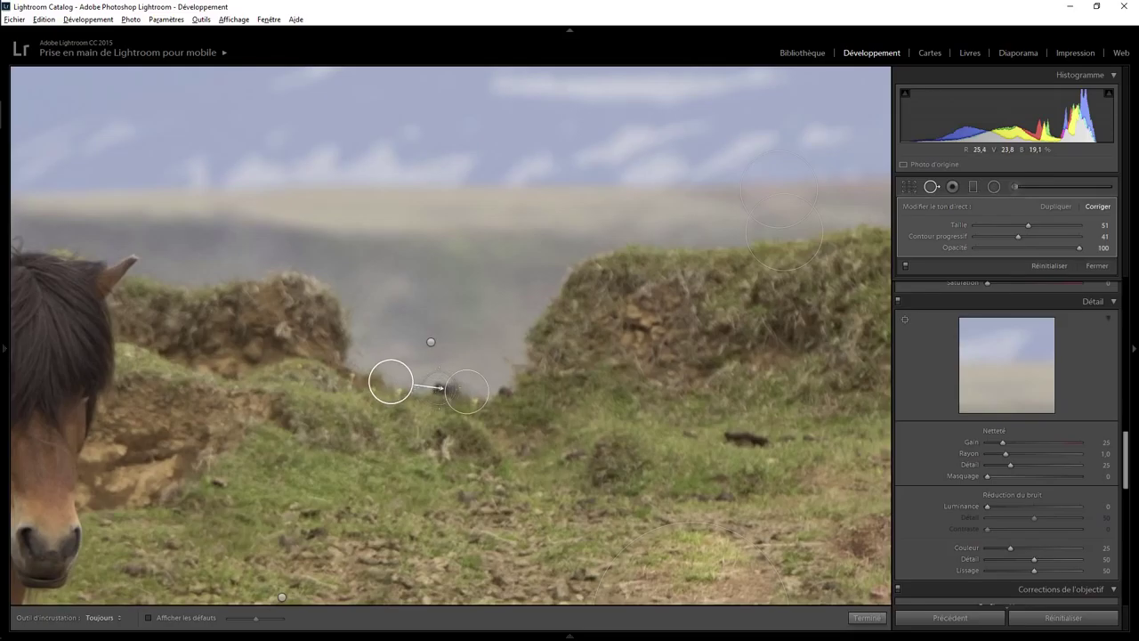
# - Resample the stones' heal source from adjacent grass, then open the white horse mane photo
pyautogui.press('/')
pyautogui.press('/')
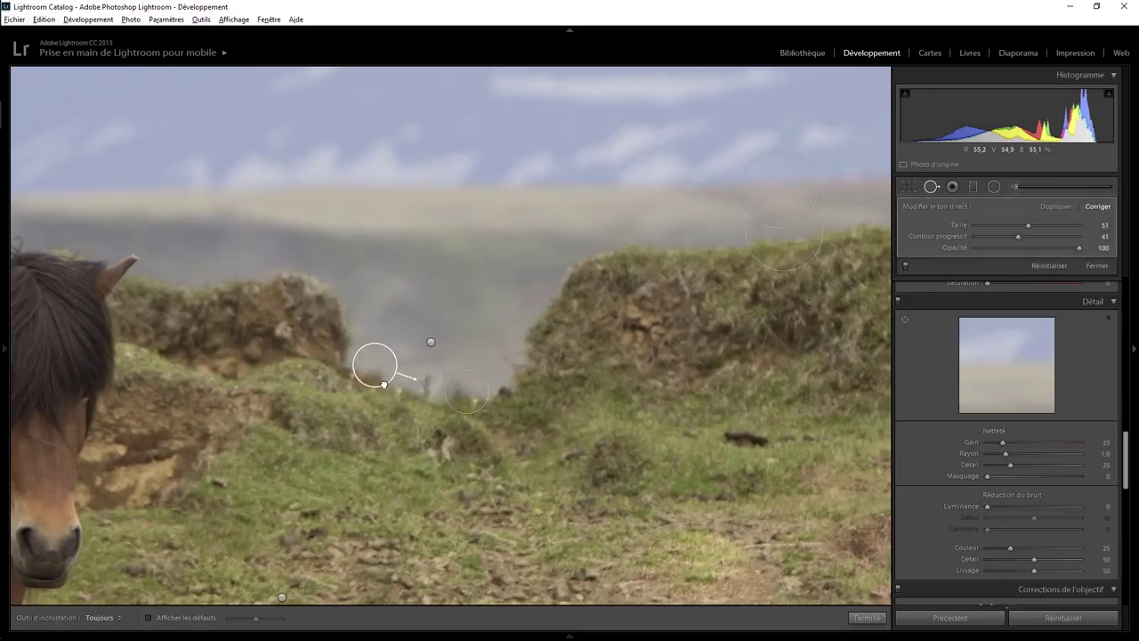
pyautogui.moveTo(384, 383); pyautogui.dragTo(391, 379)
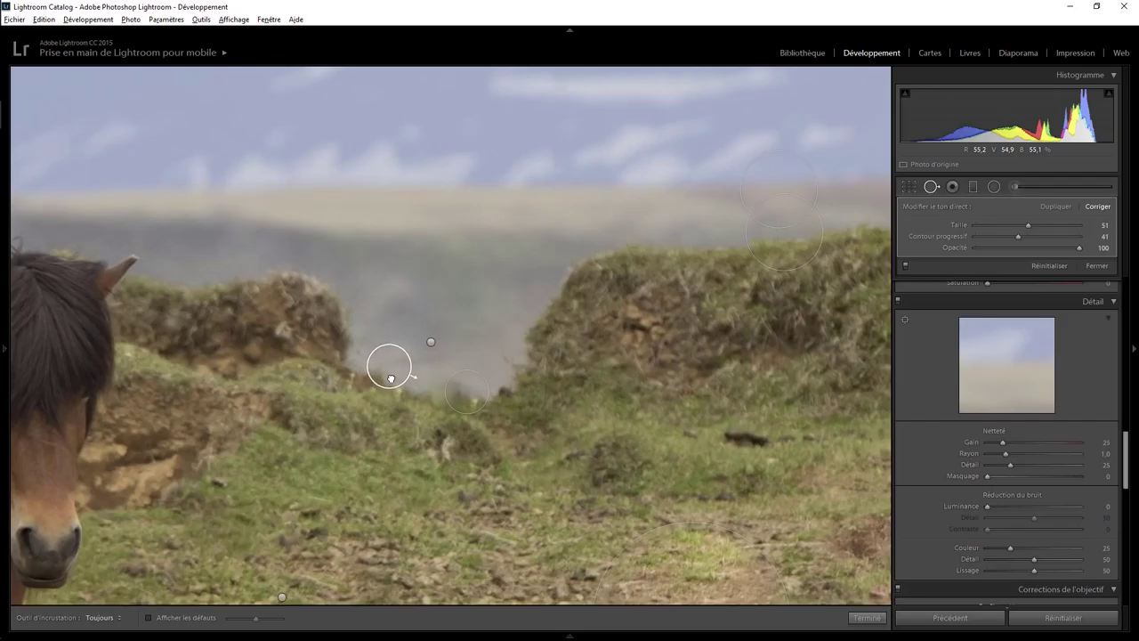
pyautogui.moveTo(391, 379); pyautogui.dragTo(440, 400)
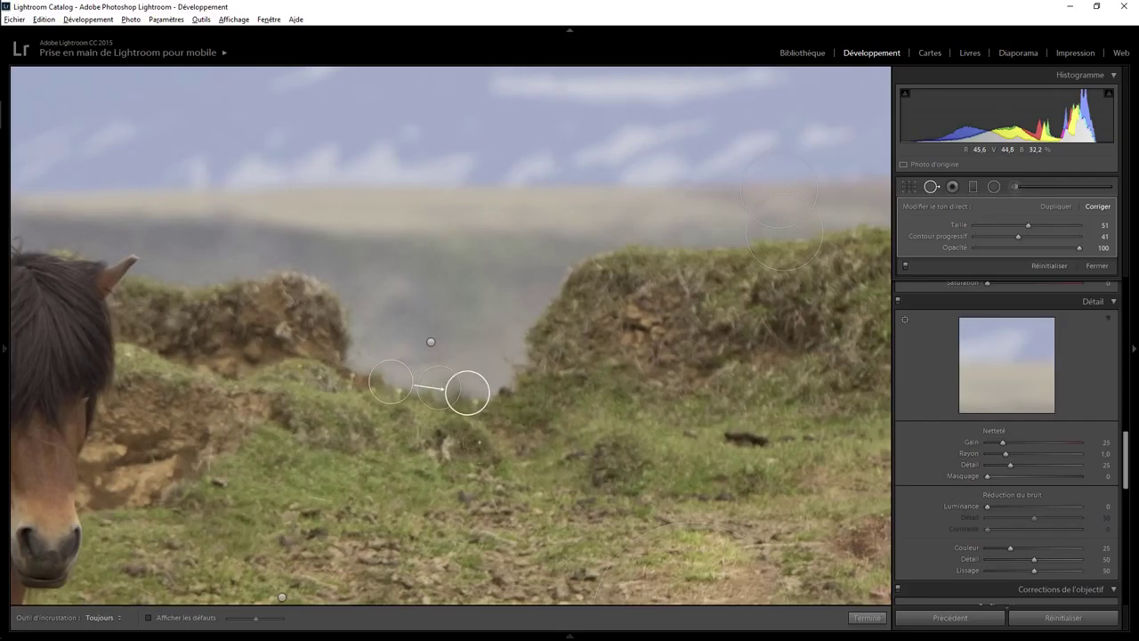
pyautogui.click(858, 618)
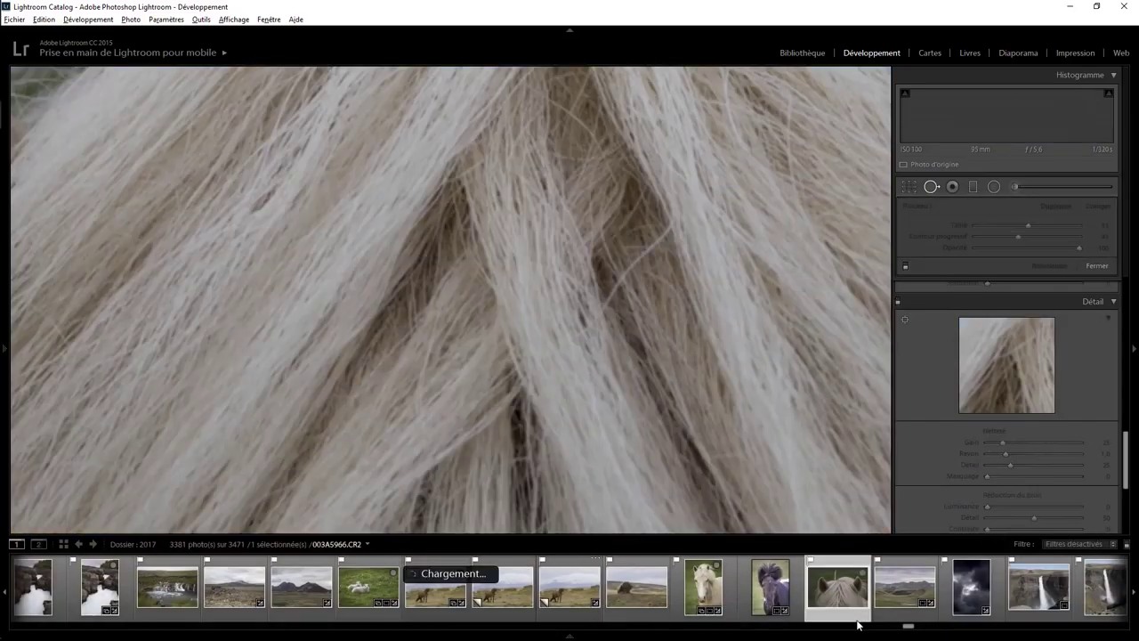
# - Return to the brown horse photo and zoom in on the horse's head and back
pyautogui.click(442, 614)
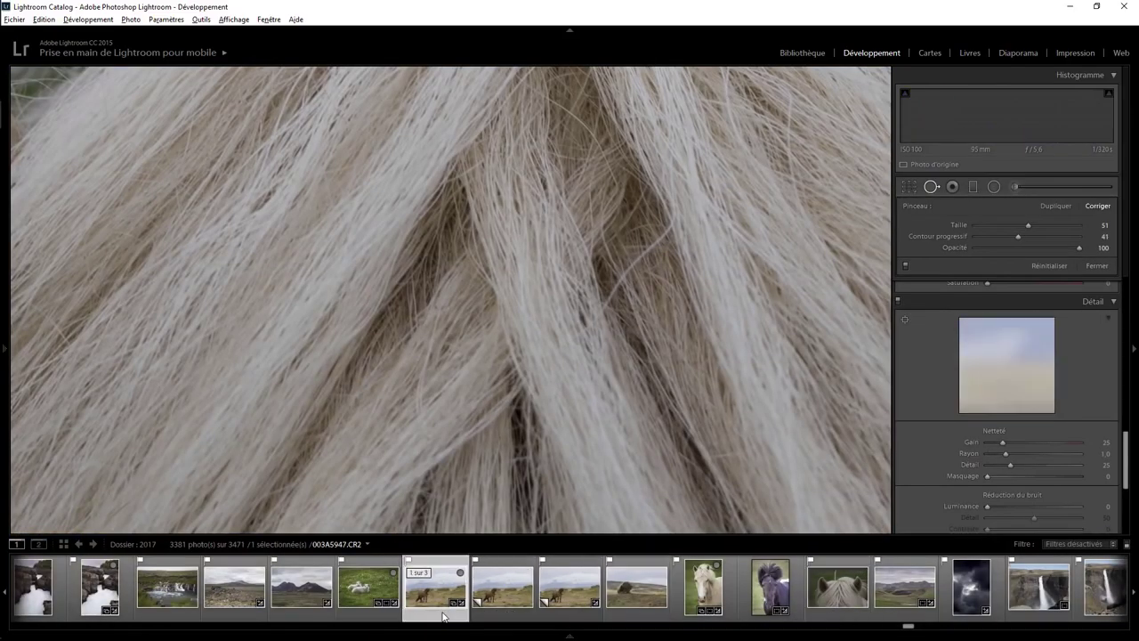
pyautogui.click(573, 600)
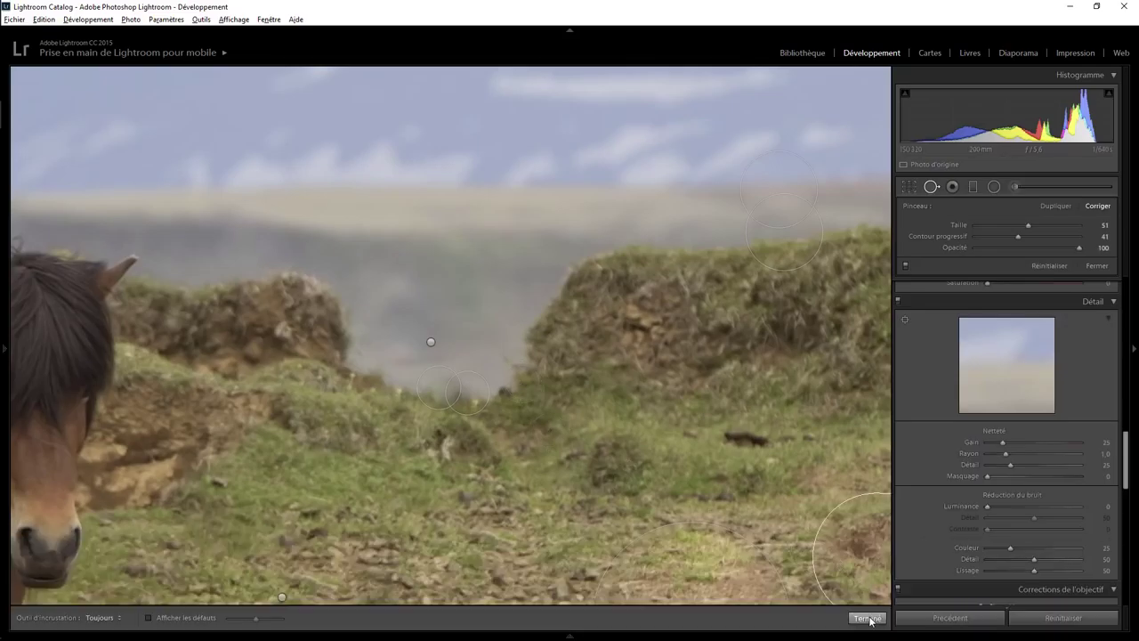
pyautogui.click(865, 617)
pyautogui.click(569, 402)
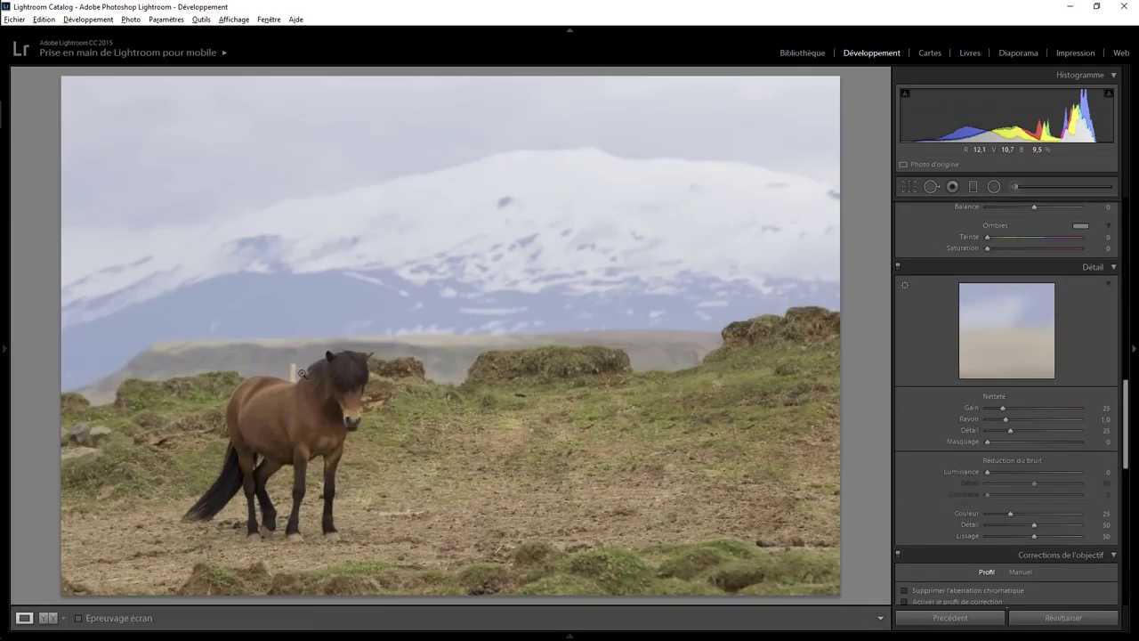
pyautogui.click(293, 376)
pyautogui.moveTo(318, 376); pyautogui.dragTo(580, 382)
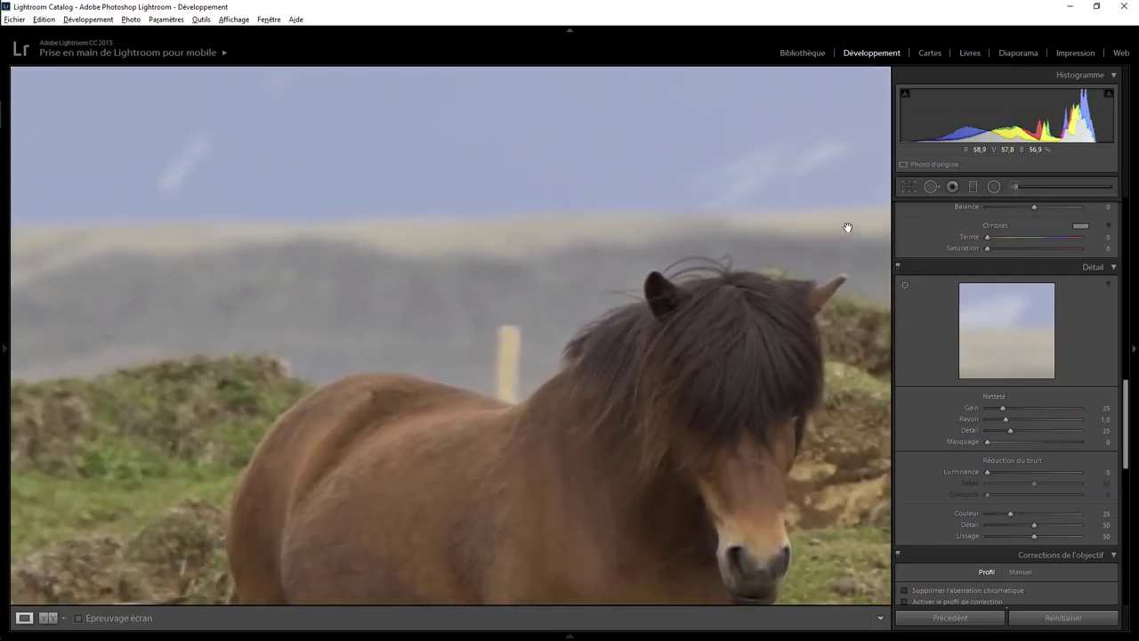
# - Erase the pale post behind the horse's back with a heal stroke, then zoom out
pyautogui.click(931, 186)
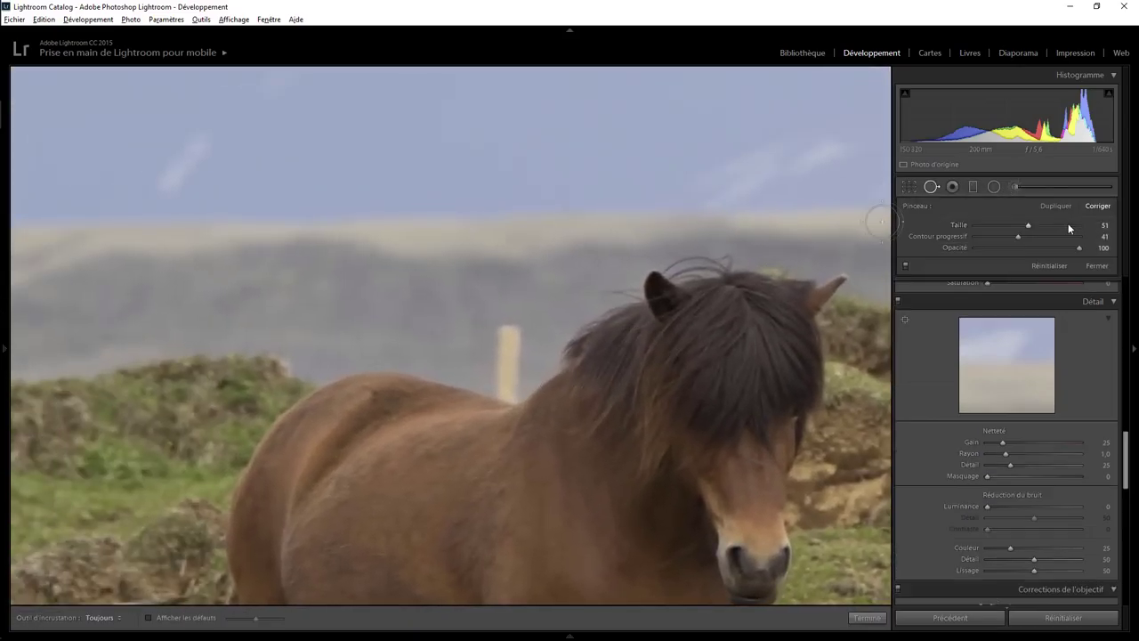
pyautogui.click(1053, 203)
pyautogui.click(502, 397)
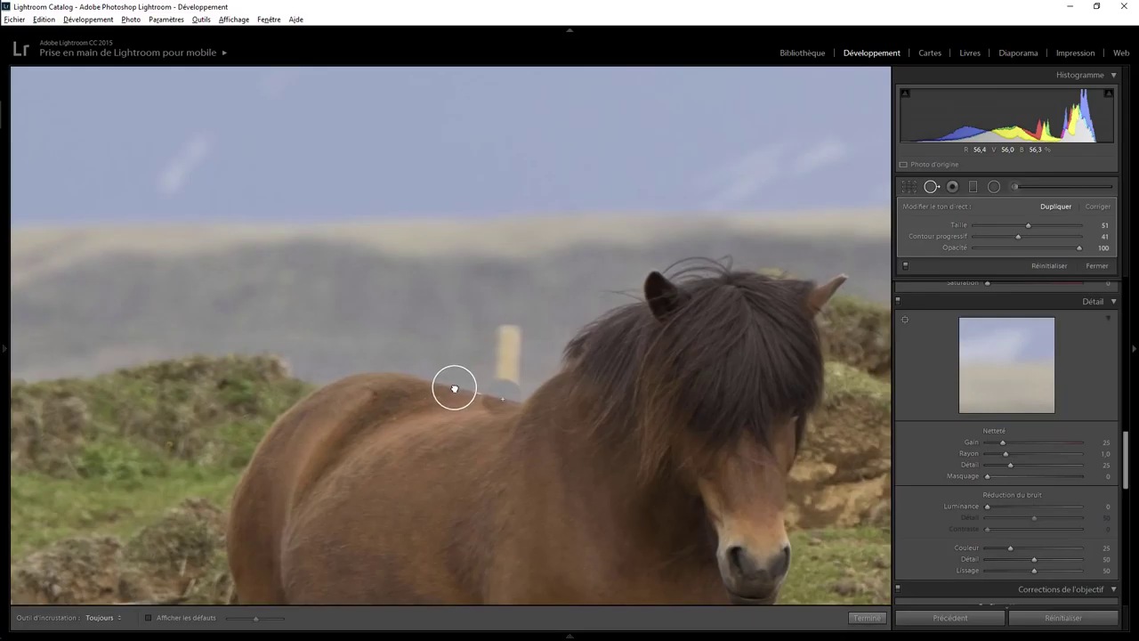
pyautogui.click(1097, 208)
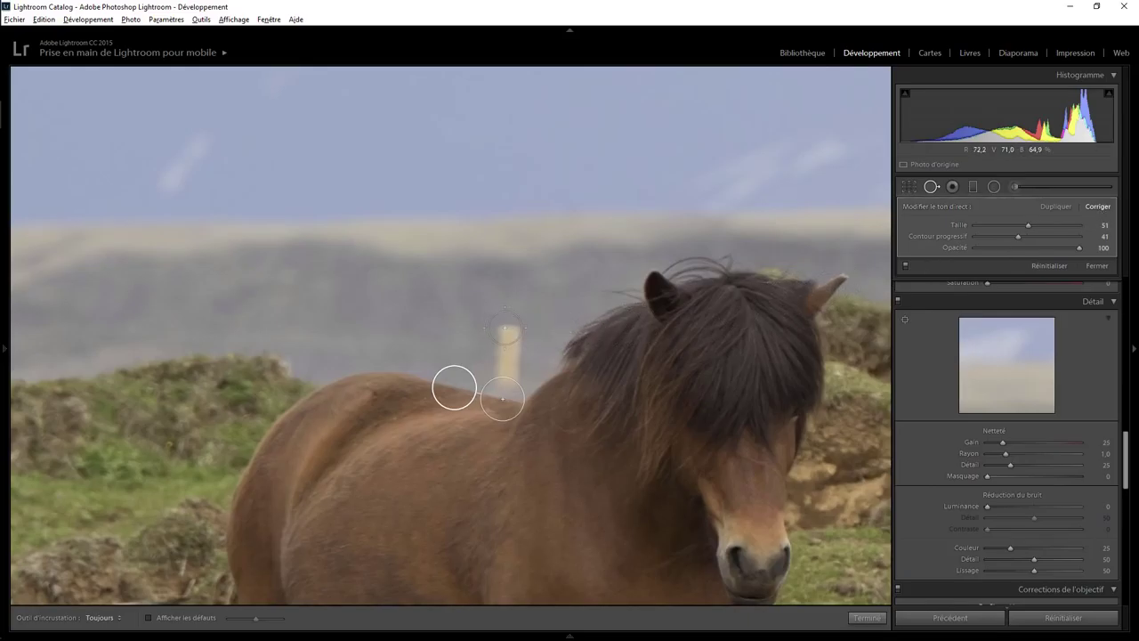
pyautogui.moveTo(505, 328)
pyautogui.mouseDown()
pyautogui.moveTo(506, 373)
pyautogui.moveTo(506, 323)
pyautogui.moveTo(508, 343)
pyautogui.mouseUp()
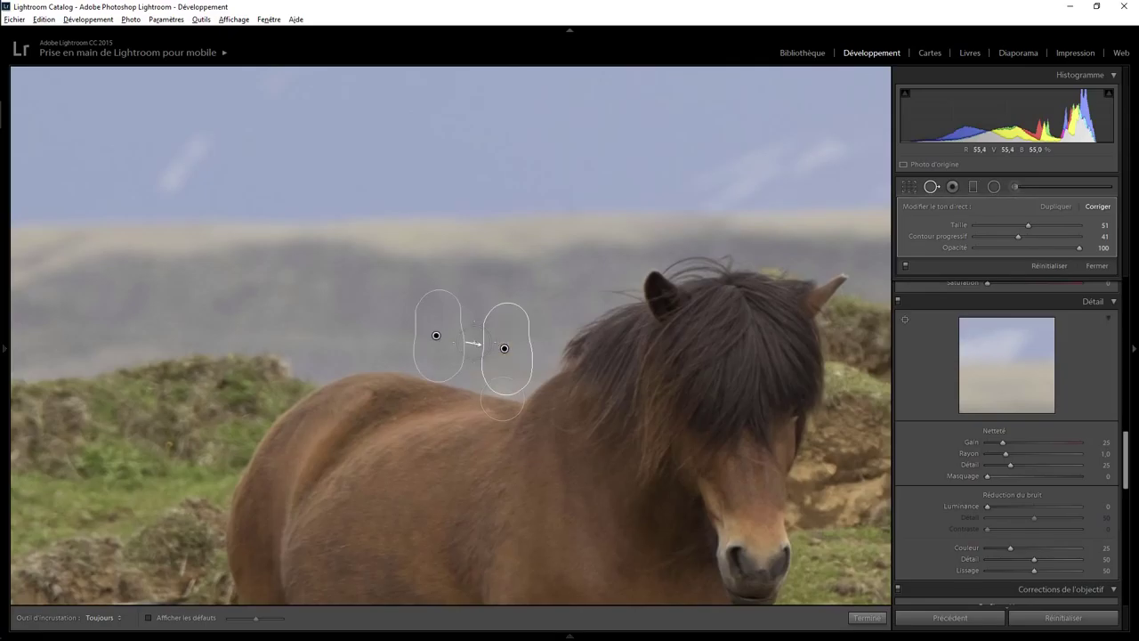
pyautogui.click(866, 616)
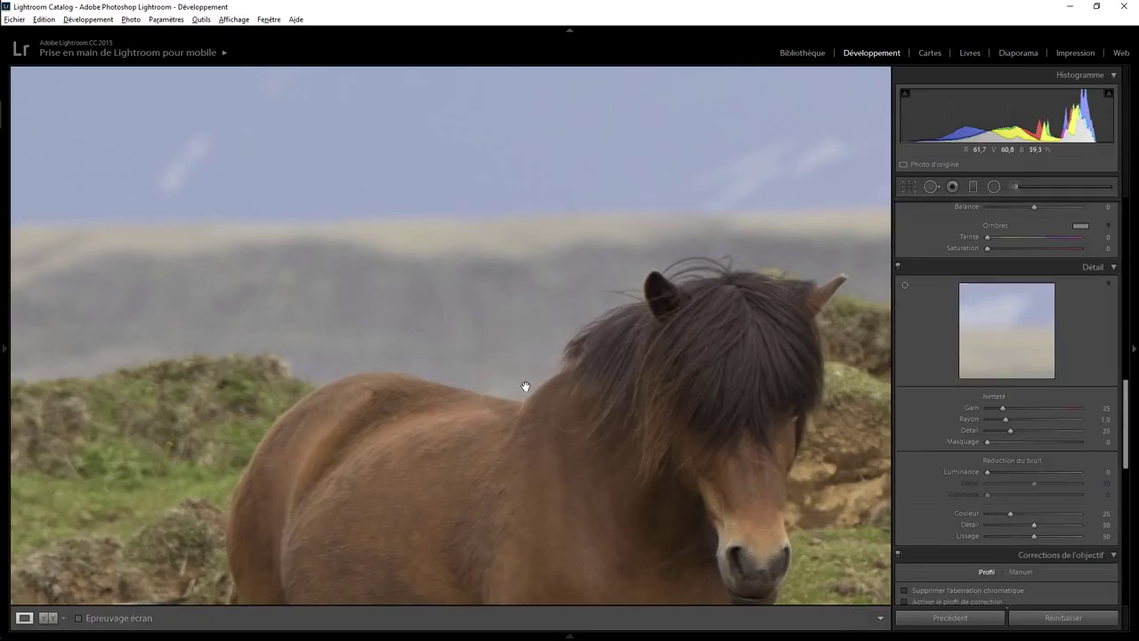
pyautogui.click(524, 386)
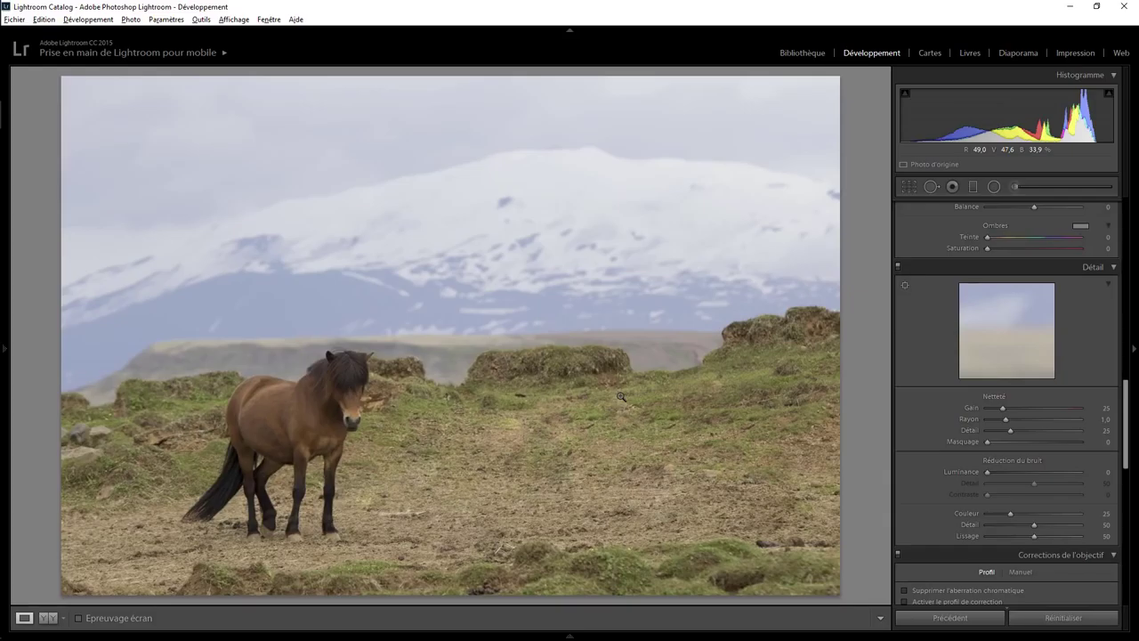
# - Heal the ground debris in the lower-right field and below the horse, adjusting the heal source
pyautogui.click(932, 187)
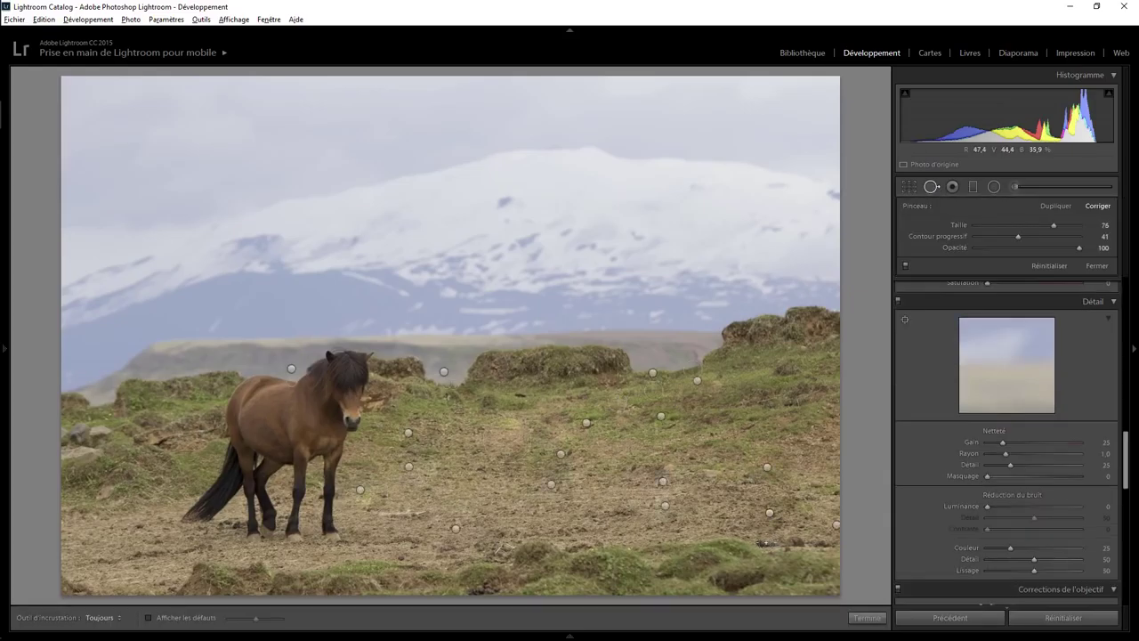
pyautogui.moveTo(762, 542); pyautogui.dragTo(833, 541)
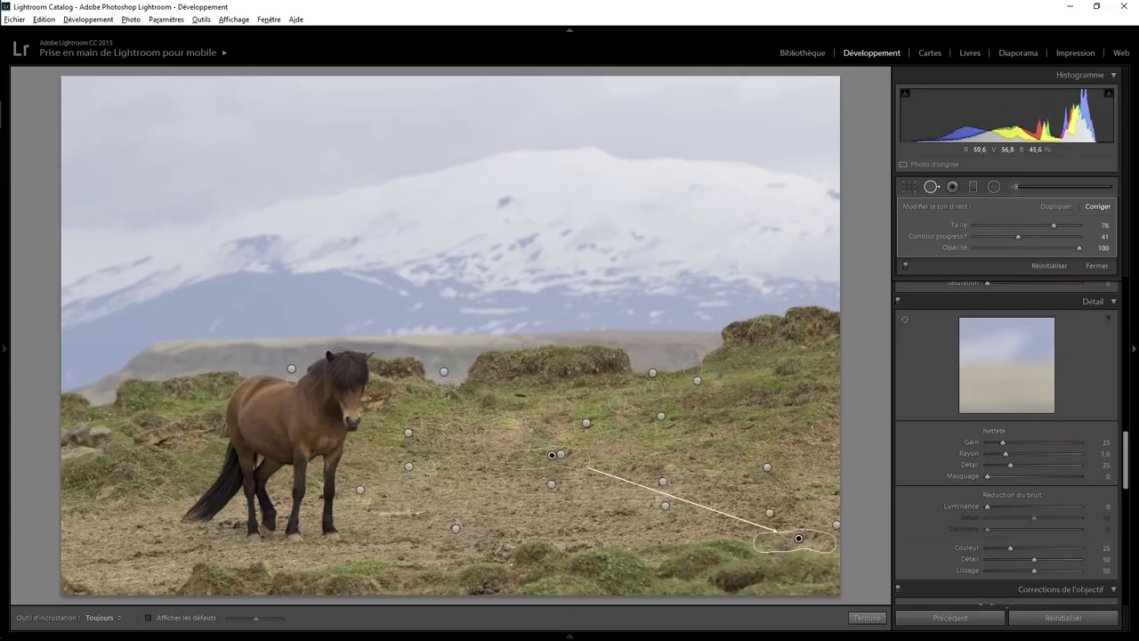
pyautogui.moveTo(566, 469); pyautogui.dragTo(662, 549)
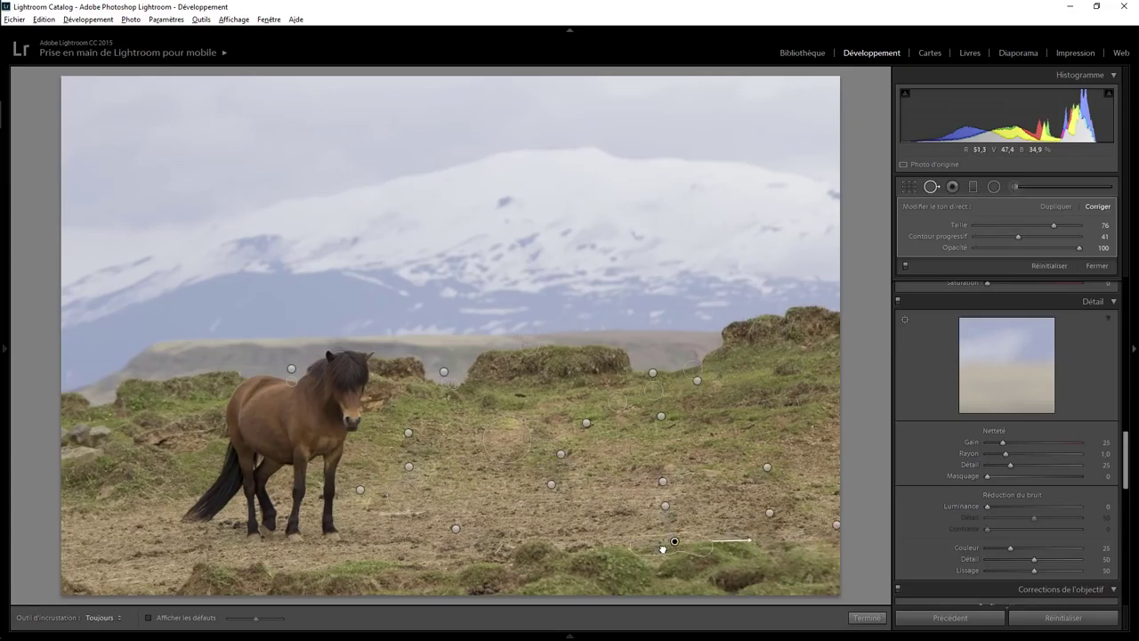
pyautogui.click(867, 617)
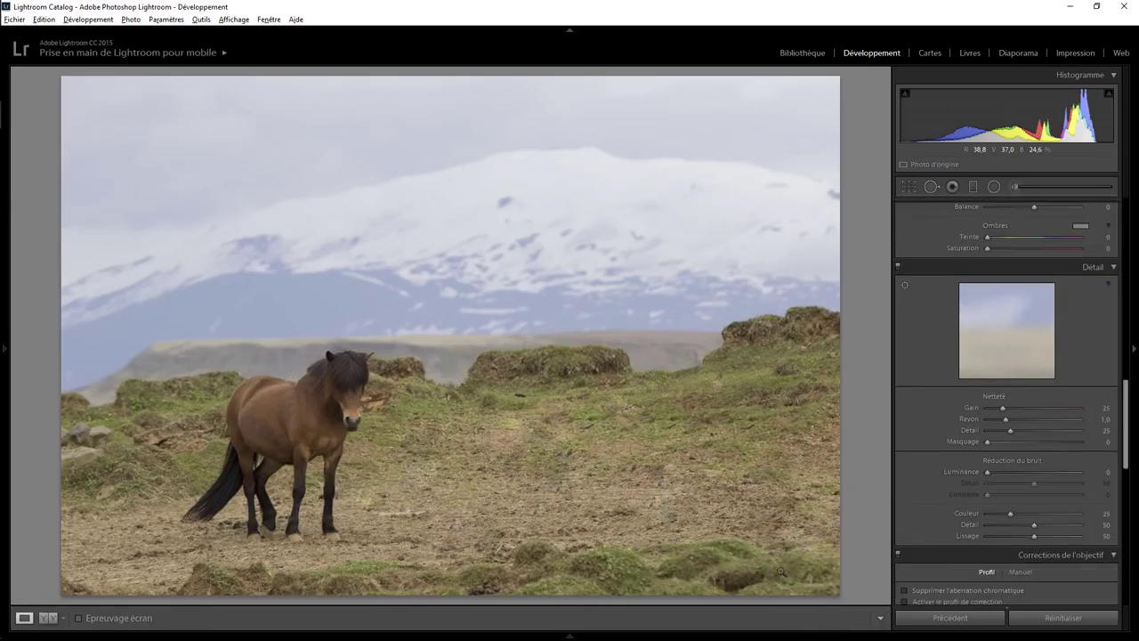
pyautogui.click(929, 186)
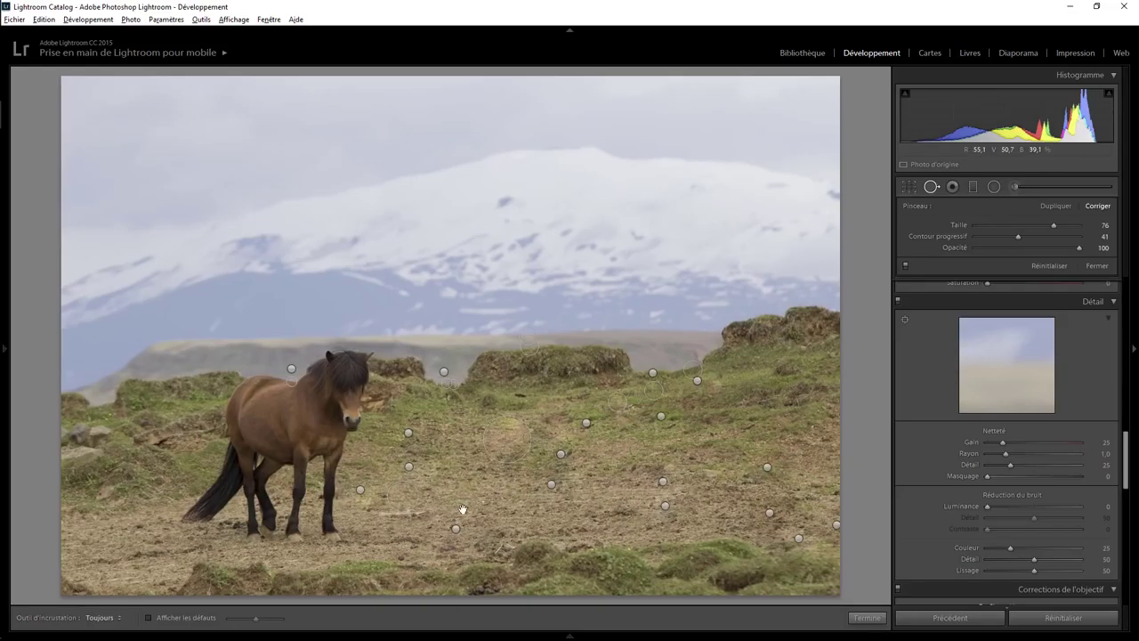
pyautogui.moveTo(384, 511); pyautogui.dragTo(436, 511)
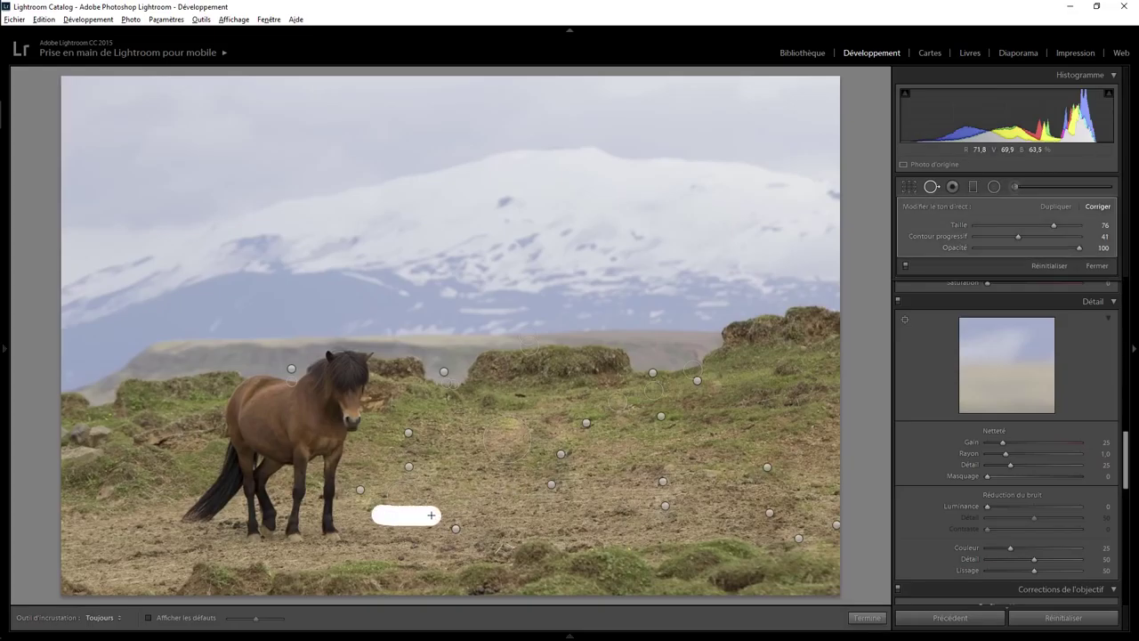
pyautogui.click(866, 616)
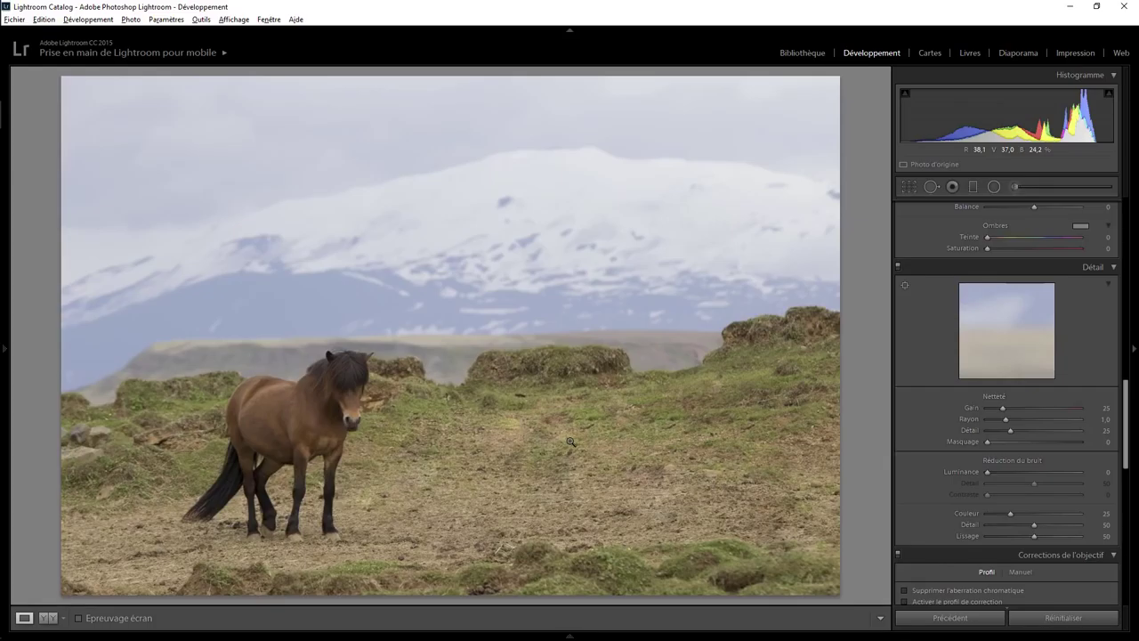
# - Heal the lower-left debris streak and delete the spot that sampled the horse
pyautogui.click(930, 188)
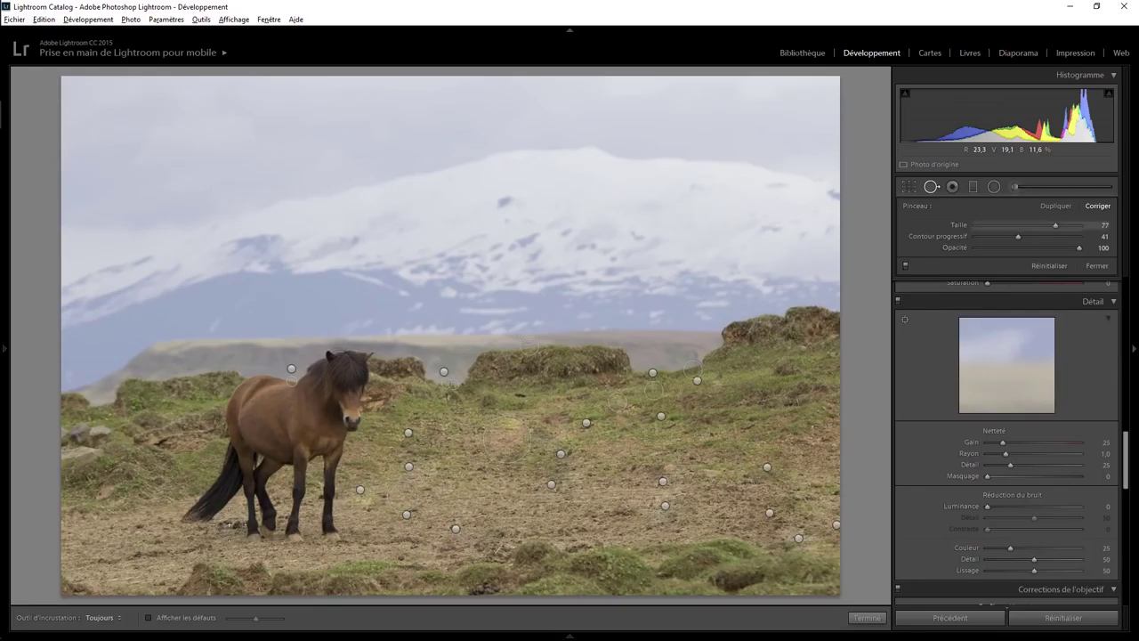
pyautogui.click(125, 549)
pyautogui.moveTo(125, 548); pyautogui.dragTo(118, 531)
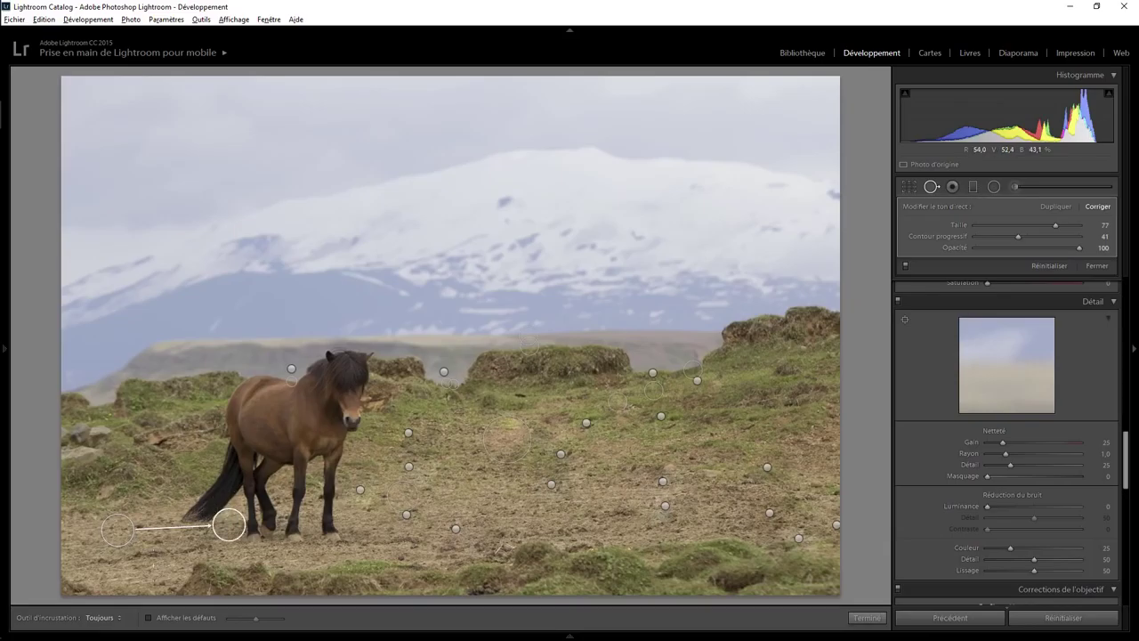
pyautogui.moveTo(93, 561)
pyautogui.mouseDown()
pyautogui.moveTo(438, 543)
pyautogui.moveTo(564, 505)
pyautogui.moveTo(573, 516)
pyautogui.mouseUp()
pyautogui.press('Delete')
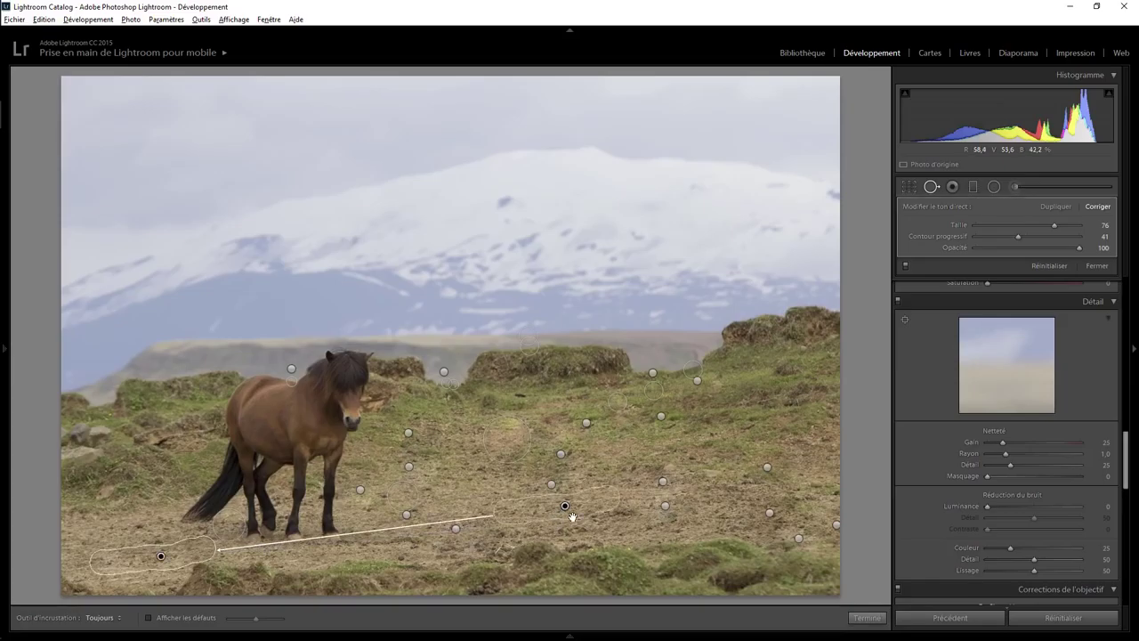
pyautogui.click(865, 617)
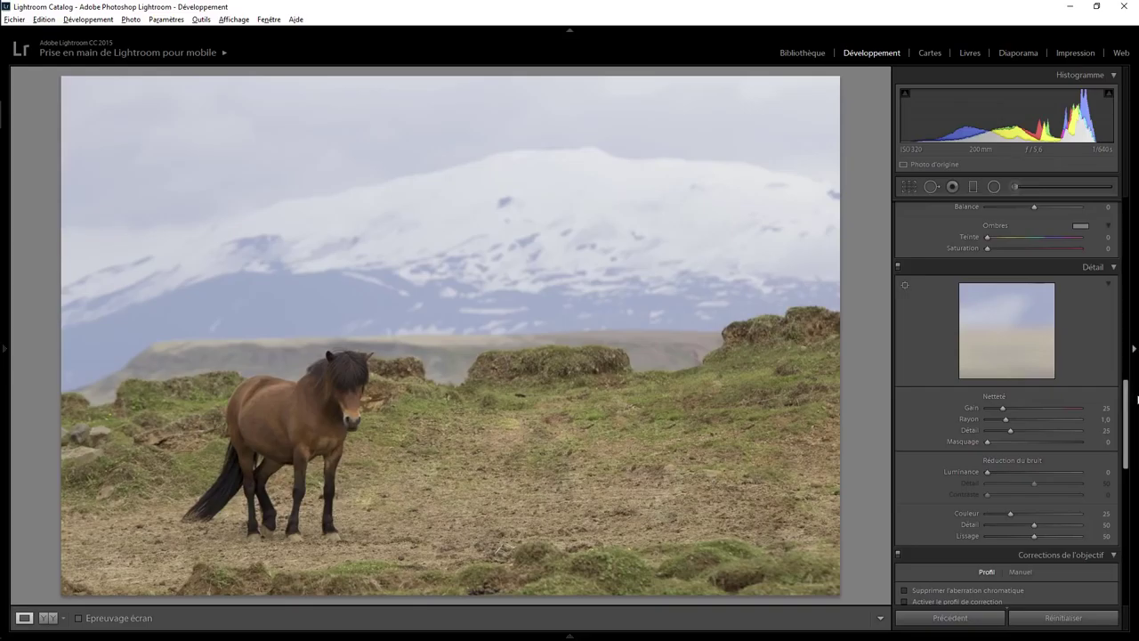
pyautogui.moveTo(1128, 411); pyautogui.dragTo(1133, 549)
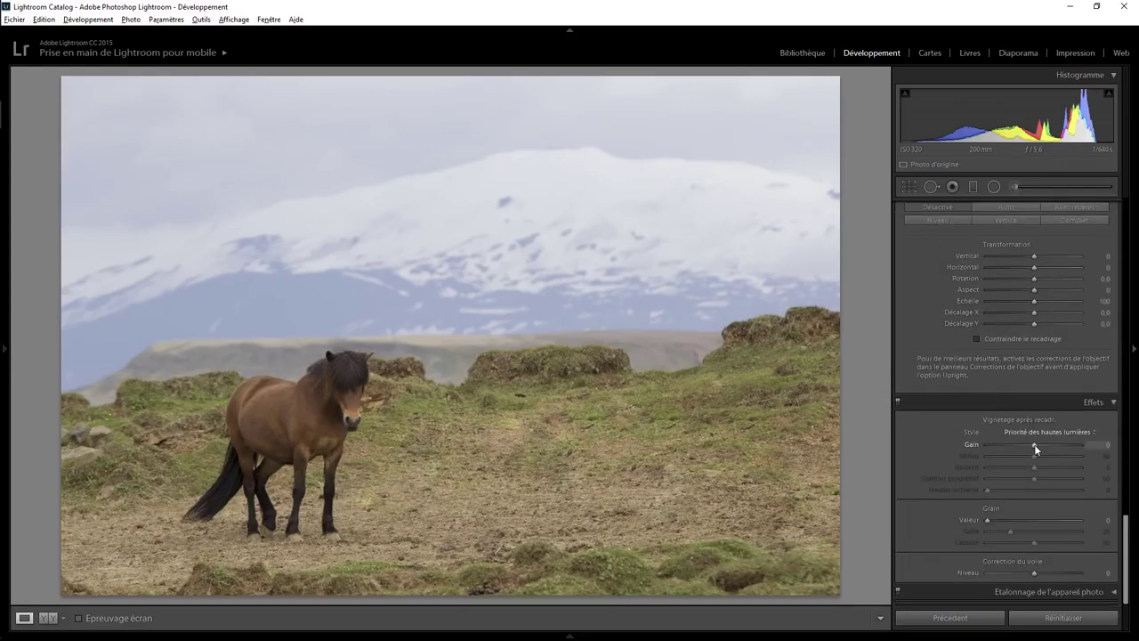
# - Add a -17 post-crop vignette and raise HSL Orange luminance to +14
pyautogui.moveTo(1034, 444); pyautogui.dragTo(1024, 446)
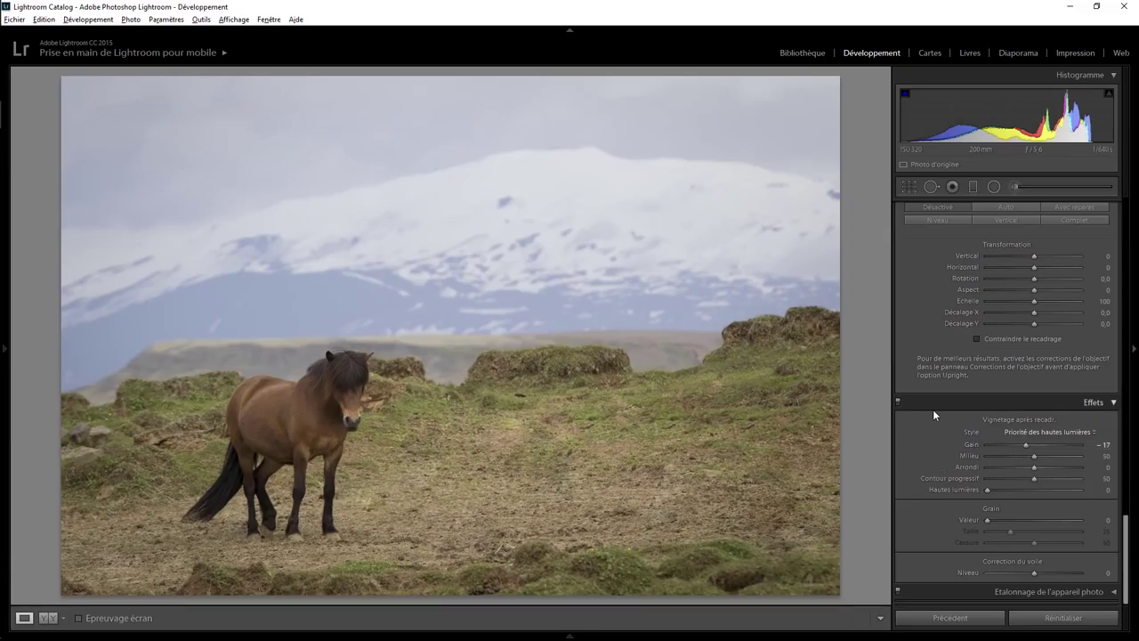
pyautogui.moveTo(1128, 519); pyautogui.dragTo(1133, 511)
pyautogui.scroll(10, 1132, 511)
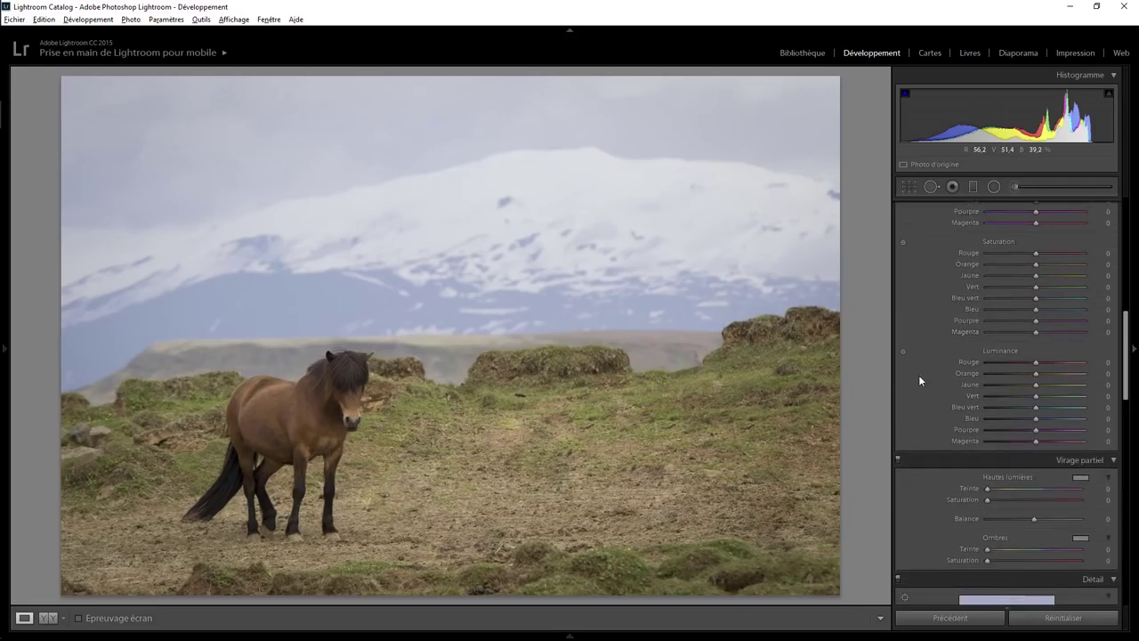
pyautogui.moveTo(1042, 370)
pyautogui.mouseDown()
pyautogui.moveTo(1058, 374)
pyautogui.moveTo(1041, 372)
pyautogui.mouseUp()
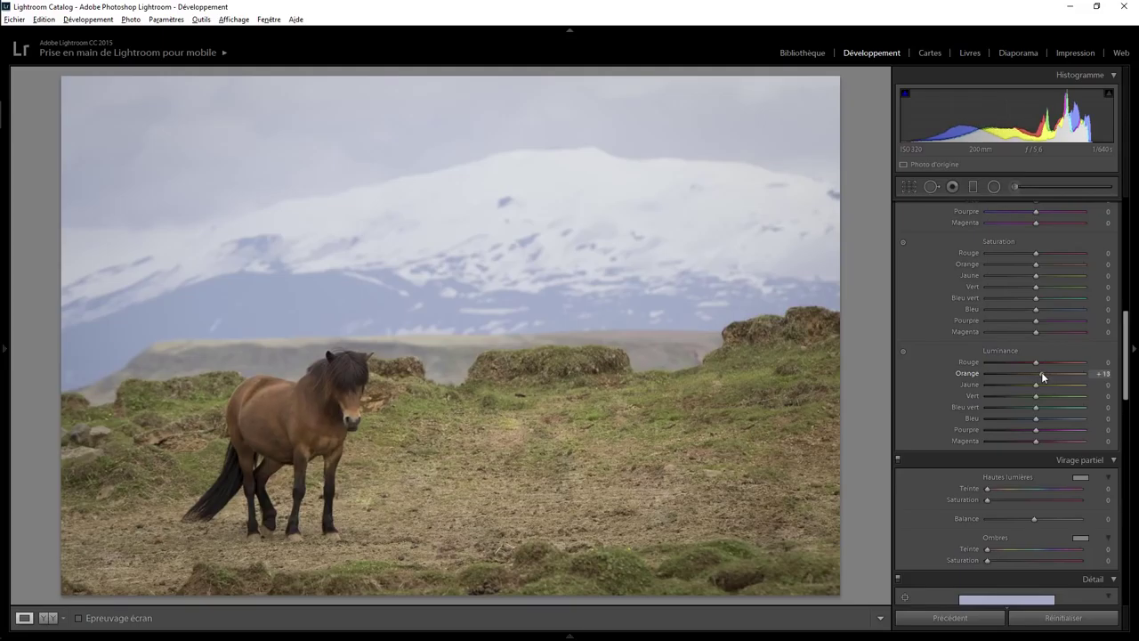
# - Add an angled graduated filter over the sky and mountain with exposure 0 and whites 40
pyautogui.click(973, 187)
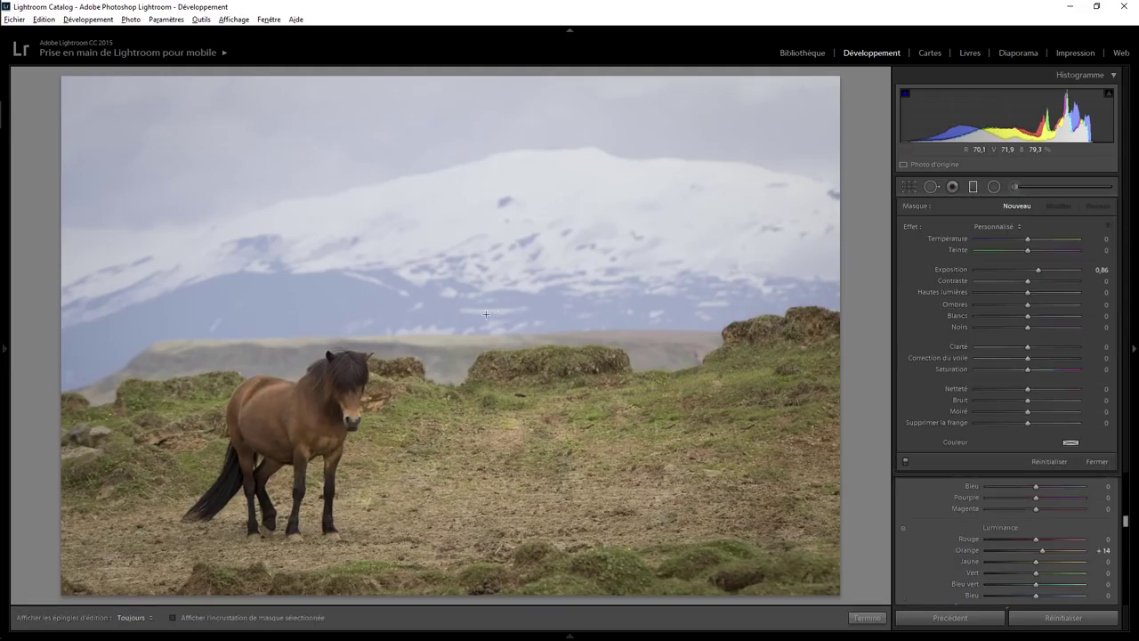
pyautogui.moveTo(437, 336); pyautogui.dragTo(432, 254)
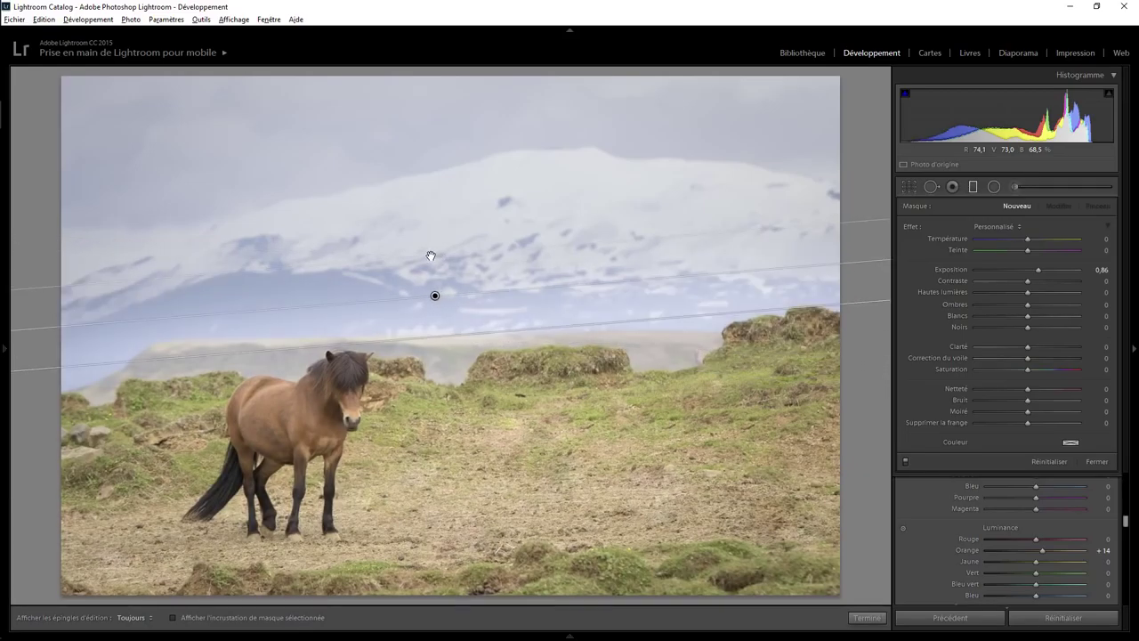
pyautogui.doubleClick(911, 226)
pyautogui.moveTo(1028, 319); pyautogui.dragTo(1048, 319)
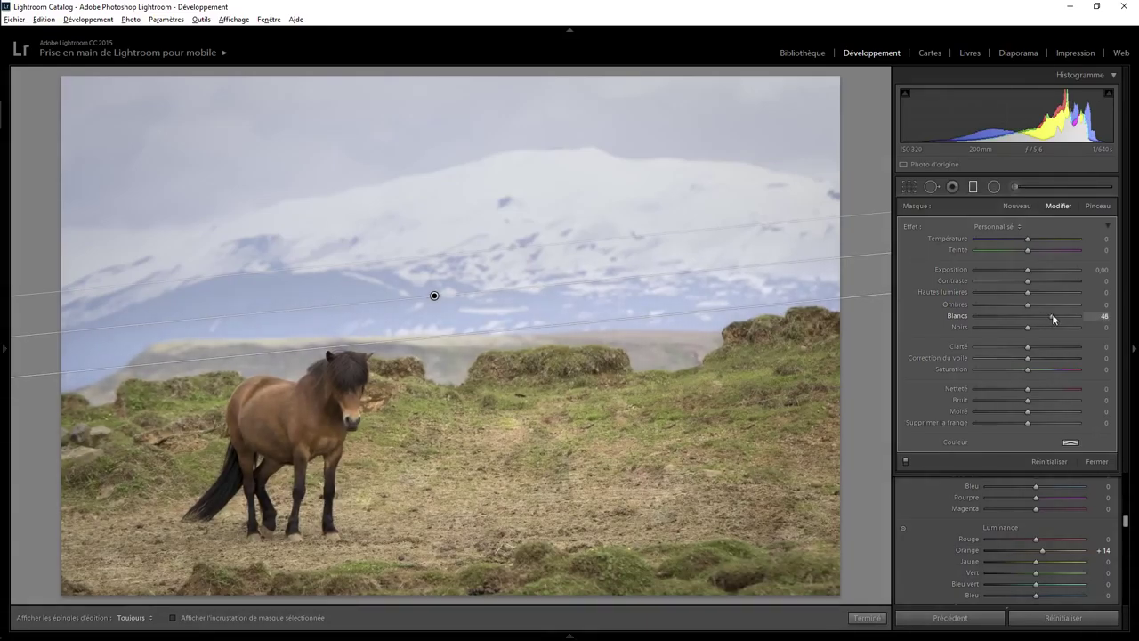
pyautogui.moveTo(1052, 318); pyautogui.dragTo(1057, 317)
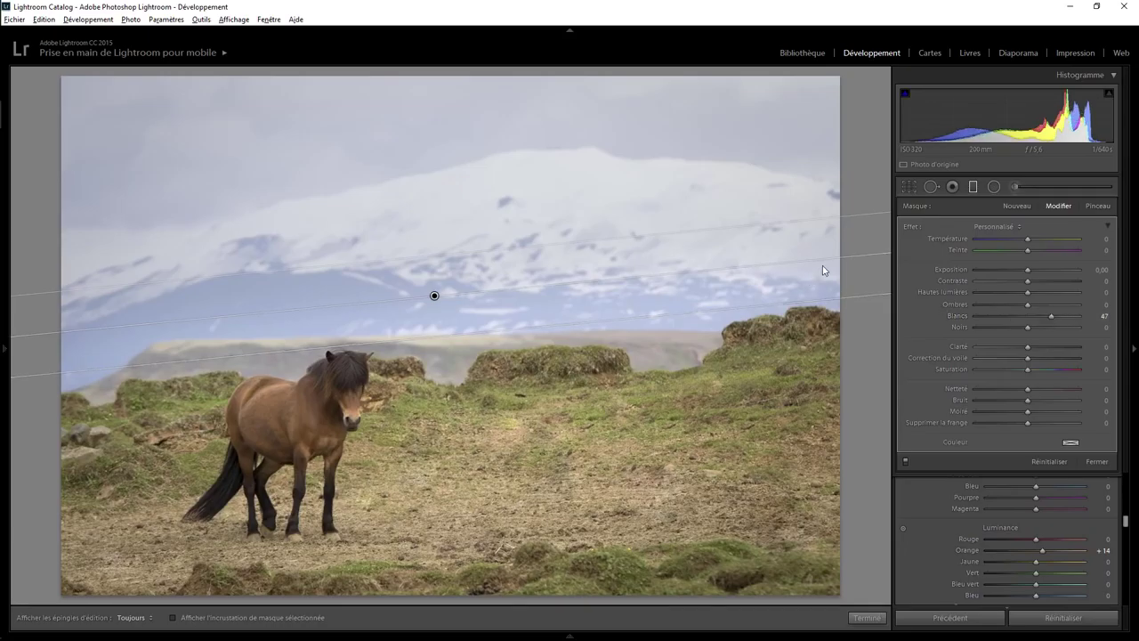
pyautogui.moveTo(820, 260); pyautogui.dragTo(821, 265)
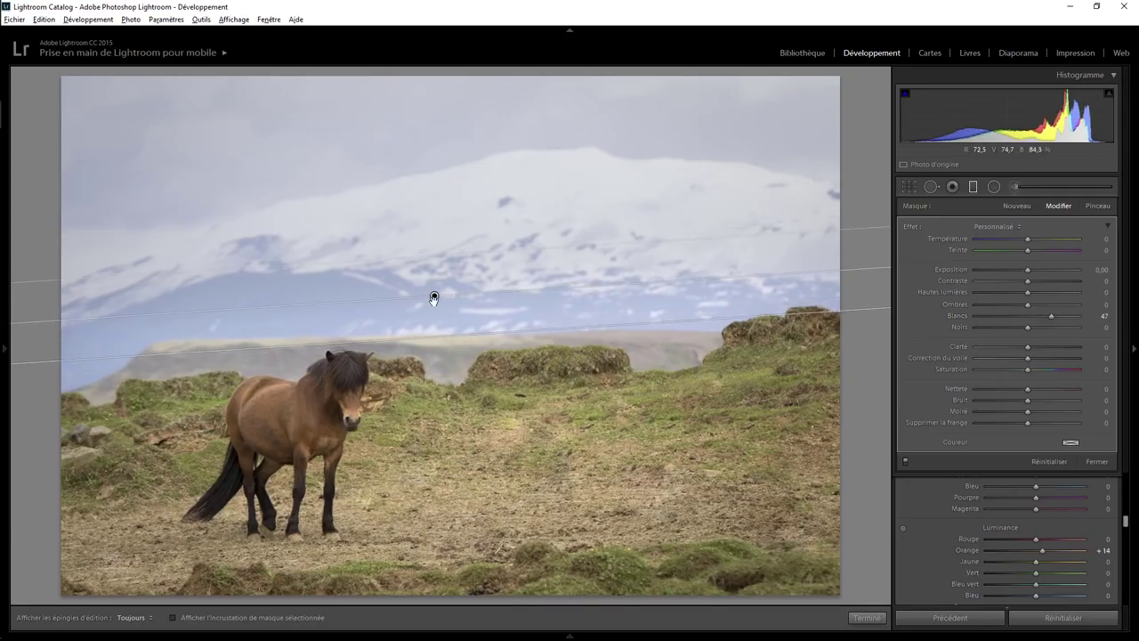
pyautogui.moveTo(434, 298); pyautogui.dragTo(436, 310)
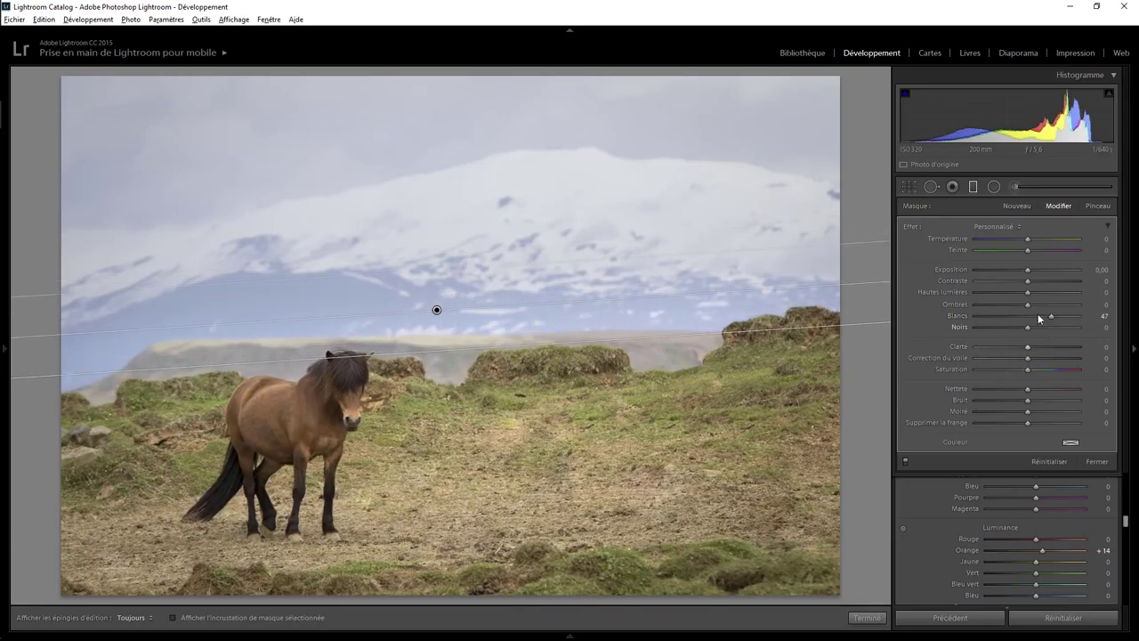
pyautogui.moveTo(1052, 315); pyautogui.dragTo(1048, 314)
pyautogui.click(867, 616)
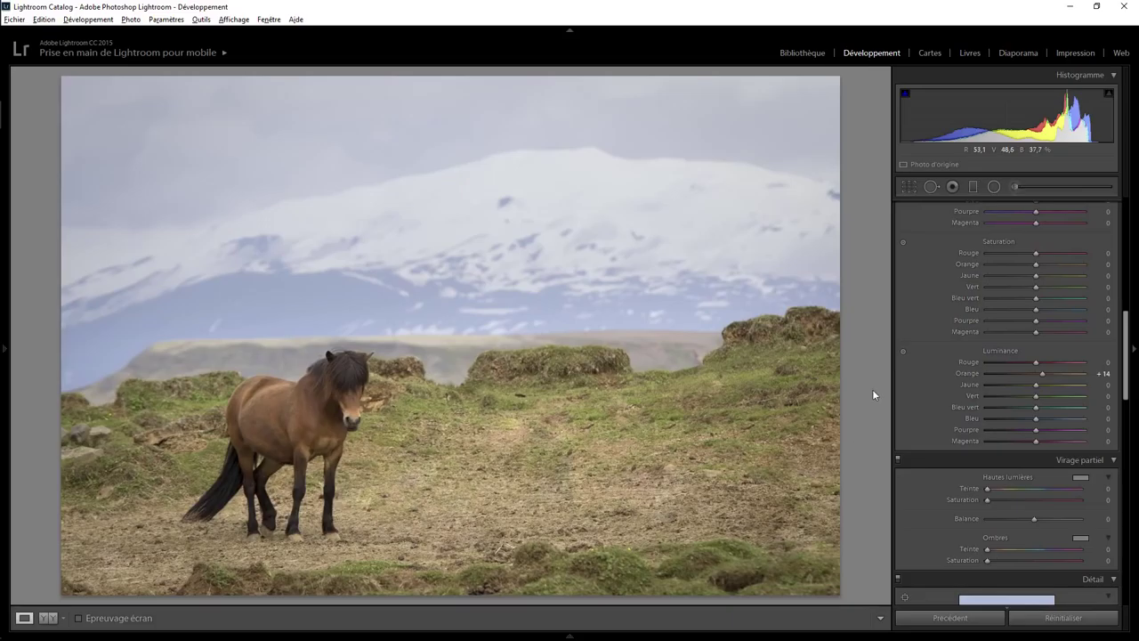
# - Heal one debris spot on the lower-right ground, then switch to the before view
pyautogui.click(930, 188)
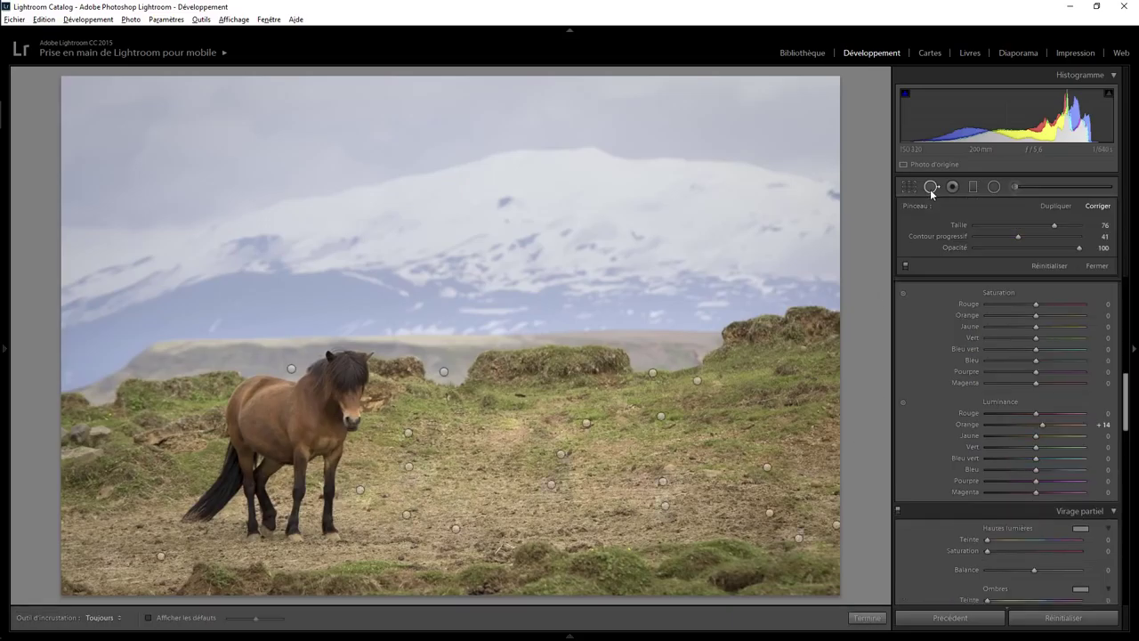
pyautogui.click(664, 507)
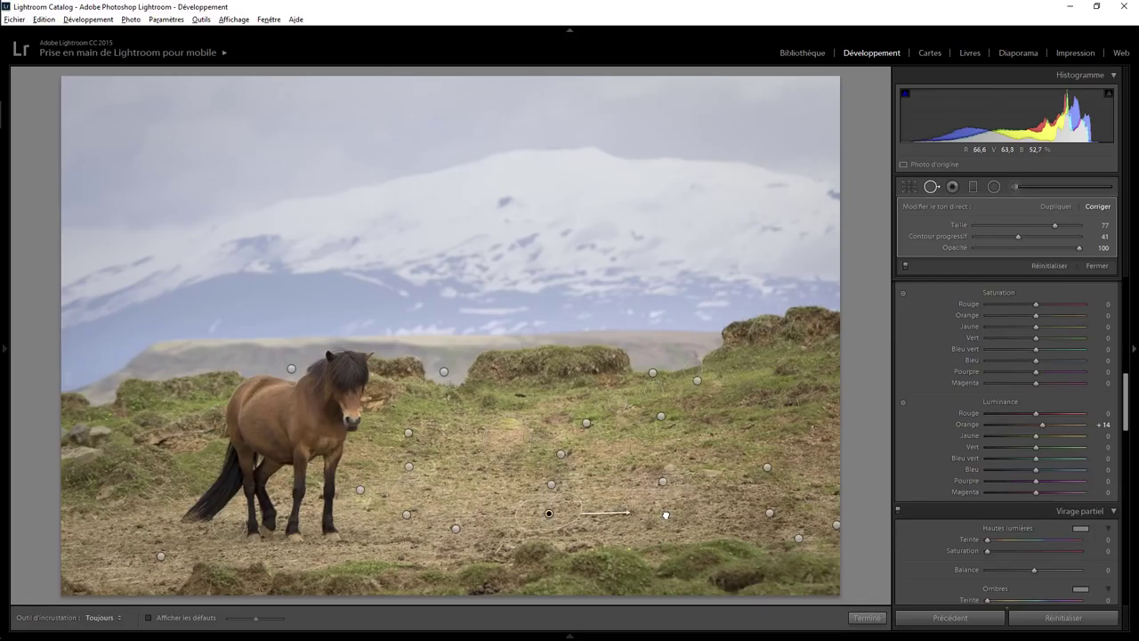
pyautogui.click(866, 617)
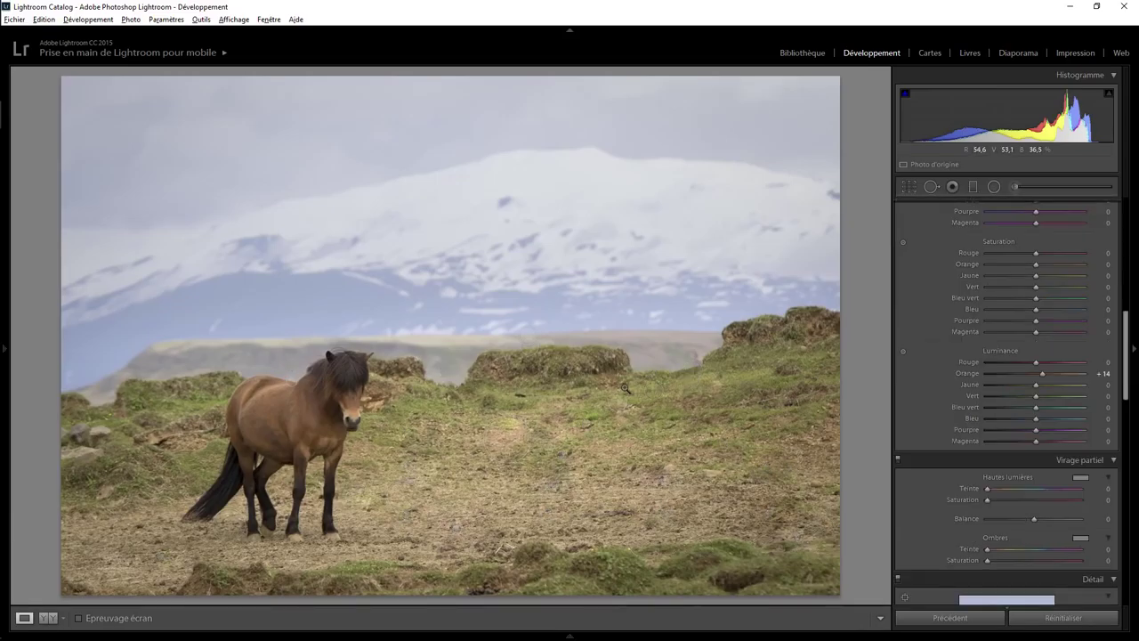
pyautogui.press('\\')
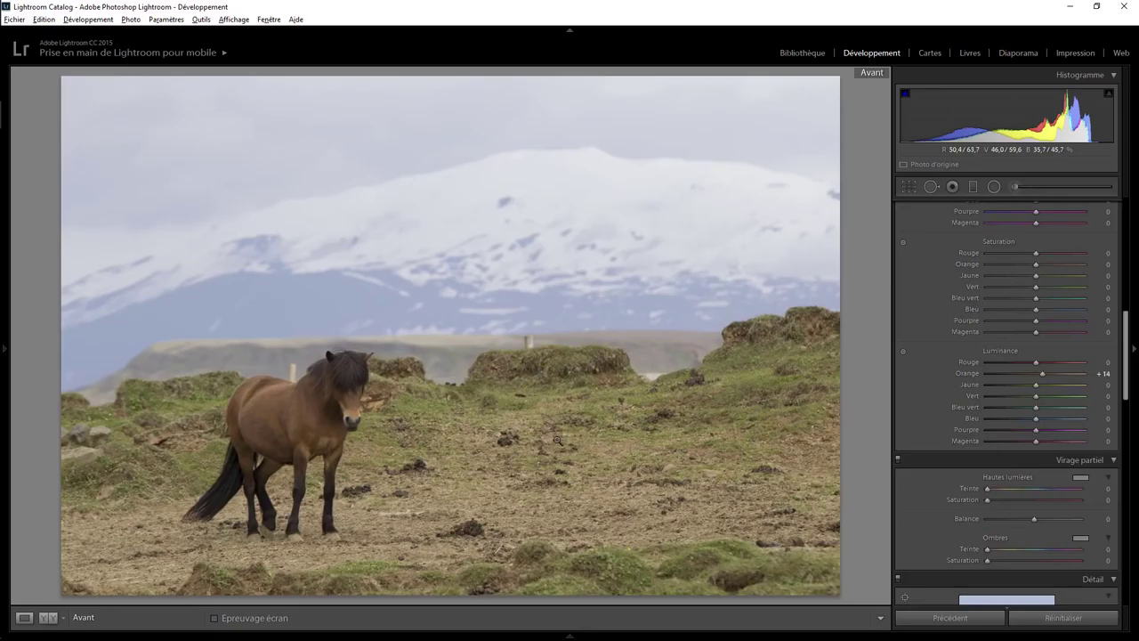
# - Toggle between before and after, ending on the edited horse photo
pyautogui.press('shift')
pyautogui.press('\\')
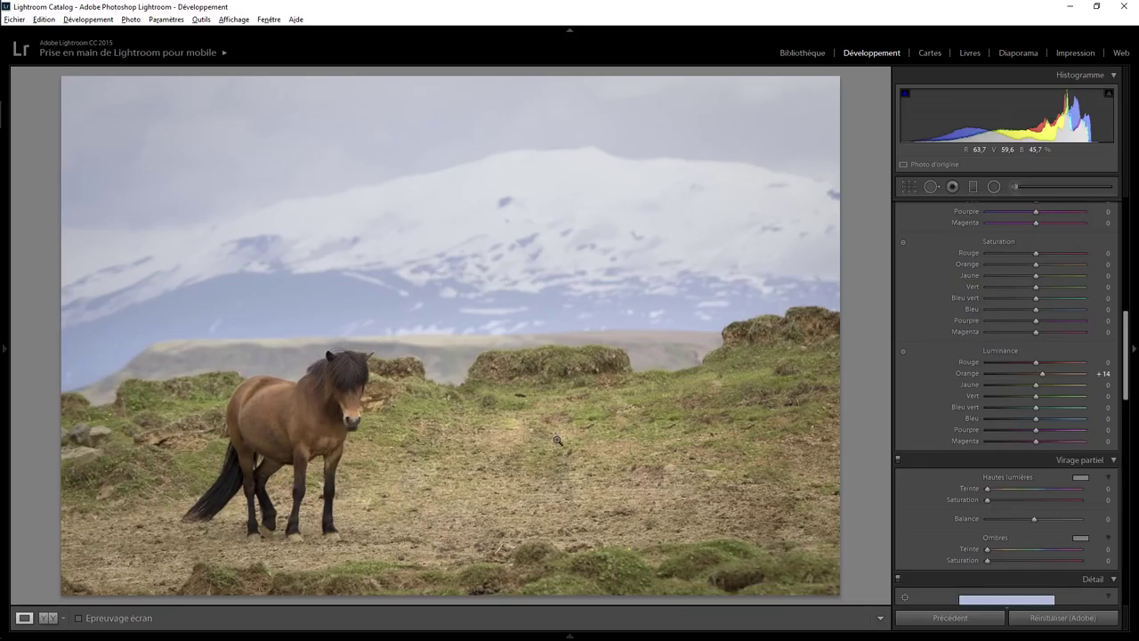
pyautogui.press('\\')
pyautogui.press('\\')
pyautogui.press('\\')
pyautogui.press('\\')
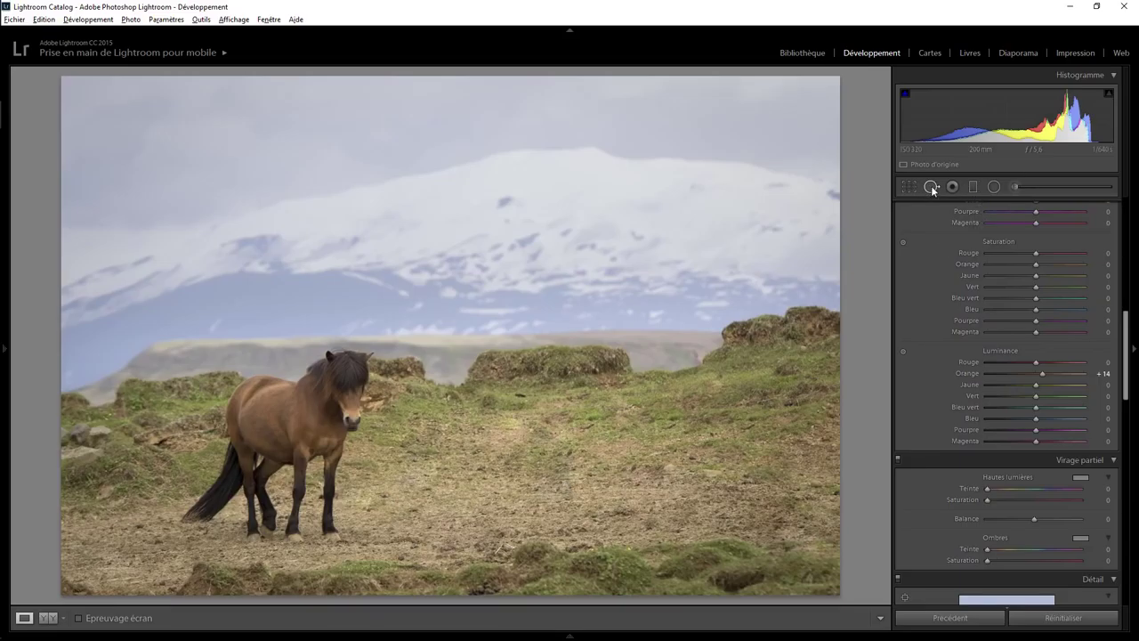
# - Review the existing heal spots and compare against the original photo
pyautogui.click(930, 186)
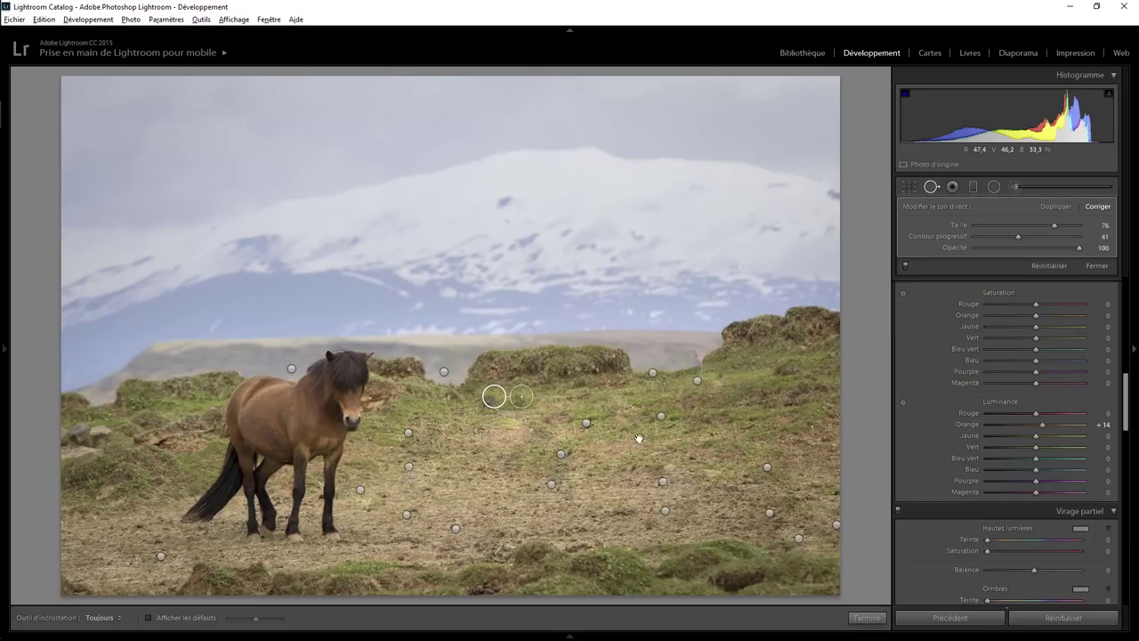
pyautogui.click(866, 617)
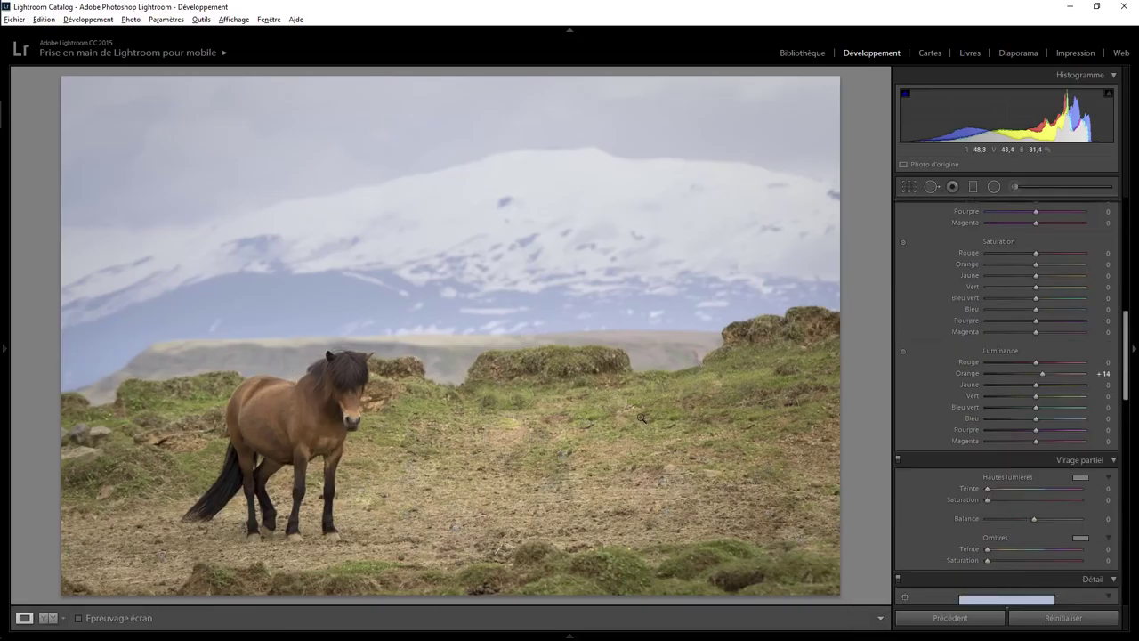
pyautogui.press('\\')
pyautogui.press('\\')
pyautogui.press('\\')
pyautogui.press('\\')
# - Paint a heal stroke over the debris streak on the ground right of centre
pyautogui.click(932, 185)
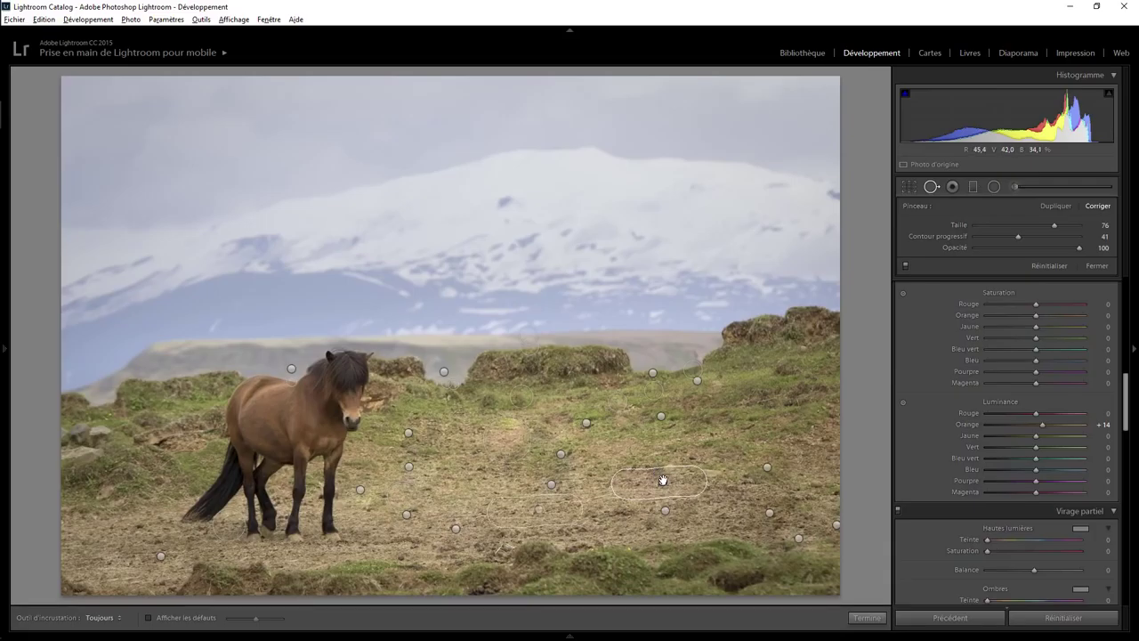
pyautogui.moveTo(663, 481); pyautogui.dragTo(663, 484)
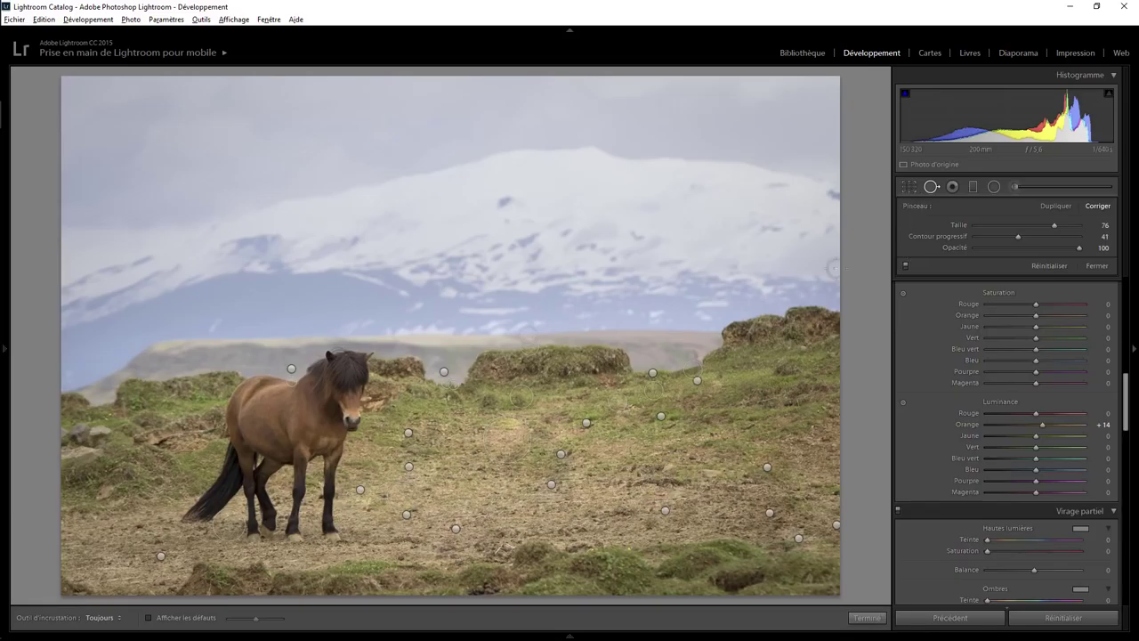
pyautogui.moveTo(636, 468)
pyautogui.mouseDown()
pyautogui.moveTo(694, 465)
pyautogui.moveTo(685, 485)
pyautogui.moveTo(636, 478)
pyautogui.moveTo(512, 500)
pyautogui.mouseUp()
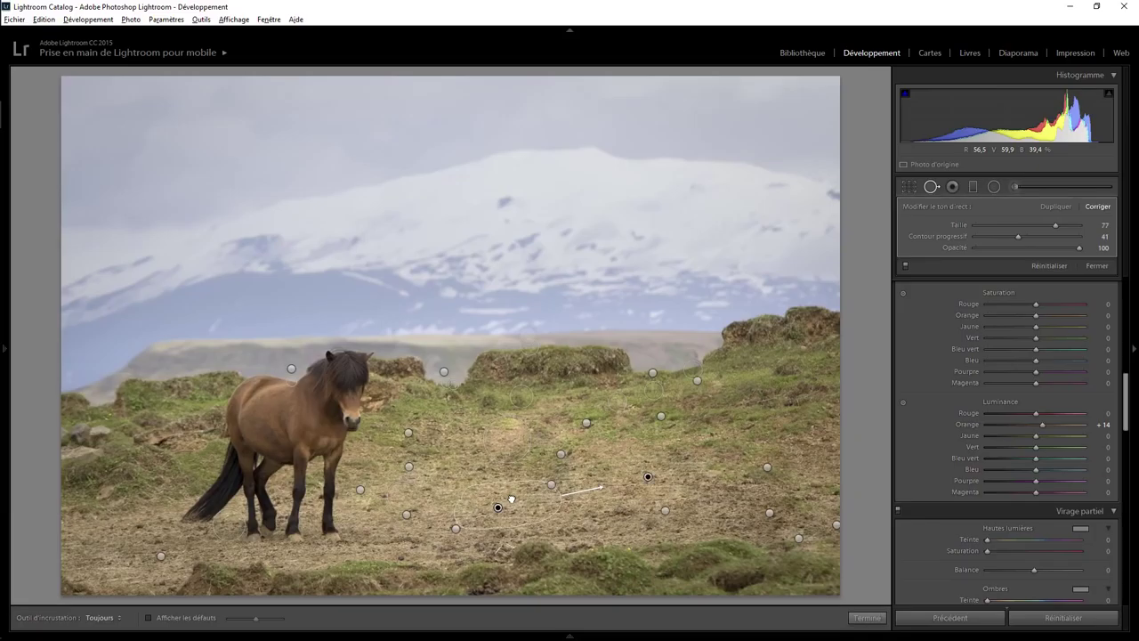
pyautogui.click(866, 617)
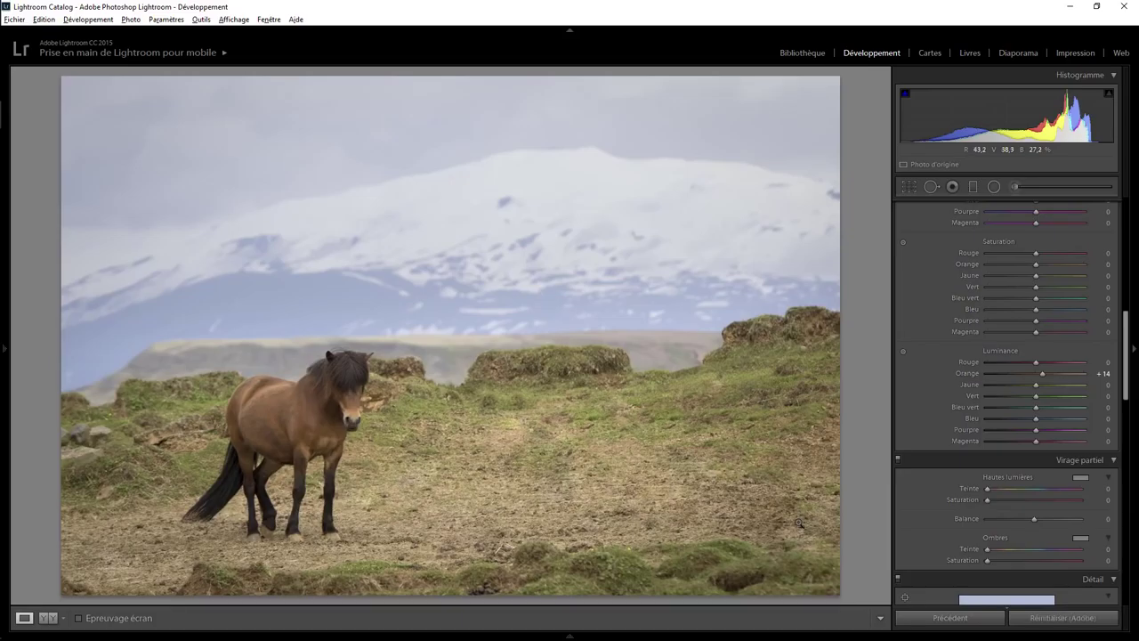
pyautogui.press('\\')
pyautogui.press('\\')
pyautogui.press('\\')
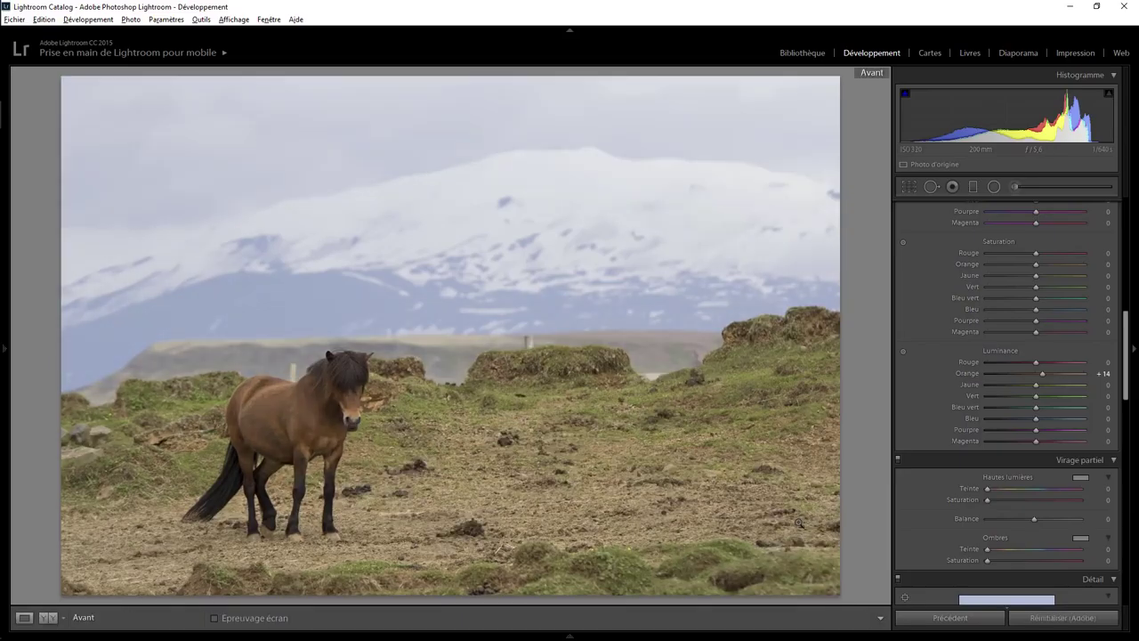
pyautogui.press('\\')
pyautogui.press('\\')
pyautogui.press('\\')
pyautogui.press('\\')
pyautogui.press('\\')
pyautogui.press('\\')
pyautogui.press('\\')
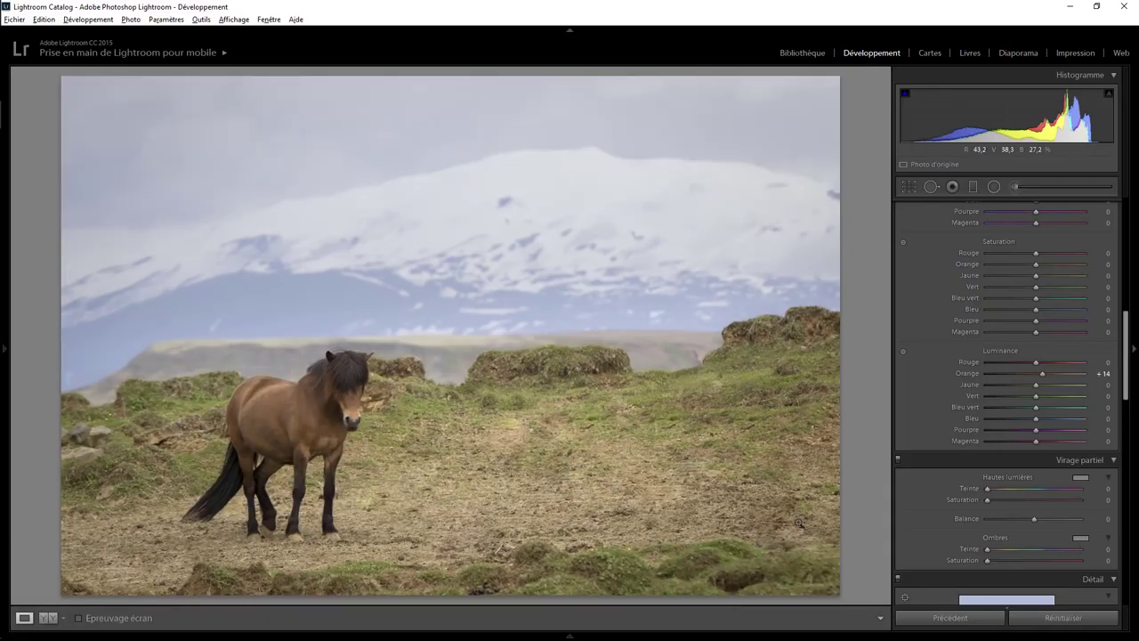